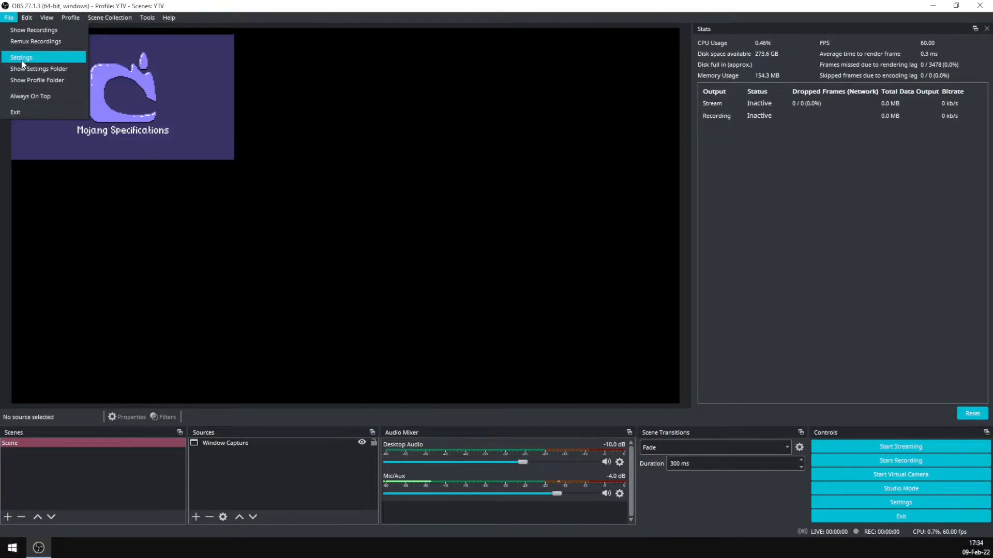
- Open the stream settings and set the service to YouTube - RTMPS with the Primary YouTube ingest server
click(22, 60)
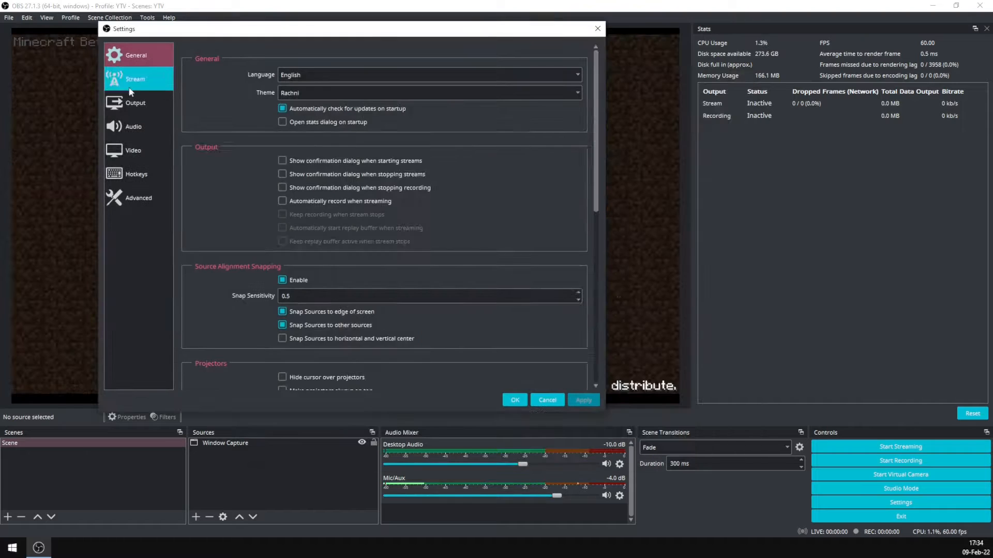
click(131, 92)
click(133, 80)
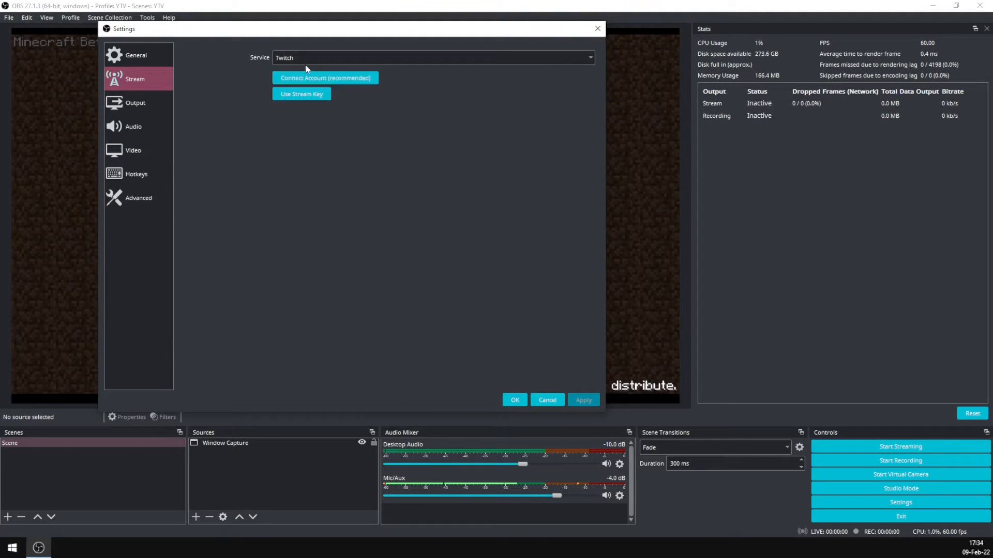
click(293, 57)
click(295, 84)
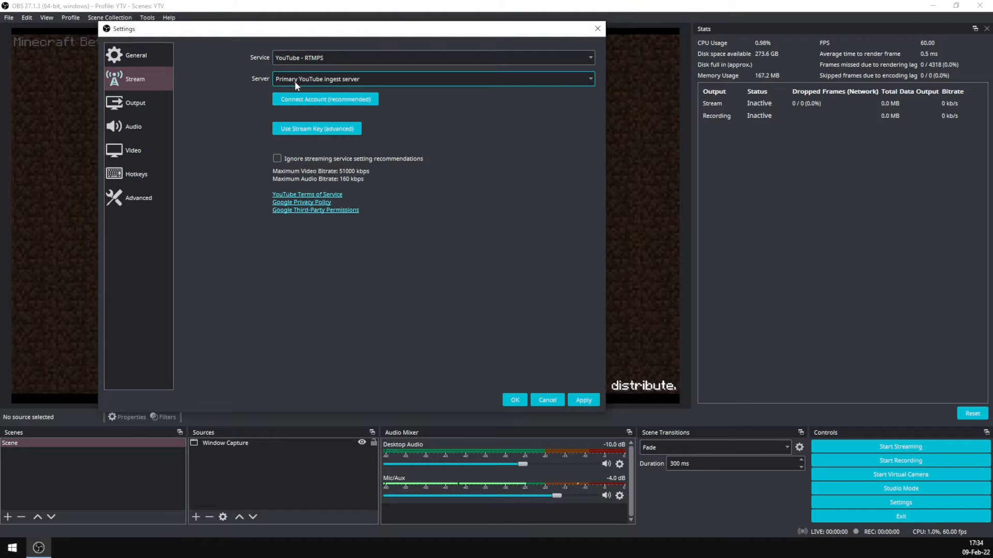
click(296, 82)
click(295, 89)
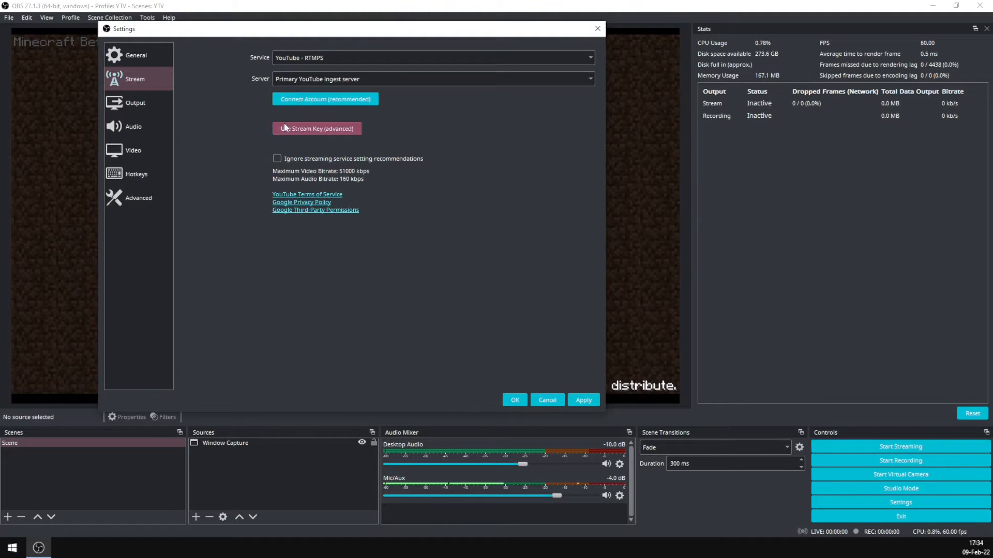
- Review the video settings, checking the available output resolutions, downscale filters and common FPS values
click(133, 149)
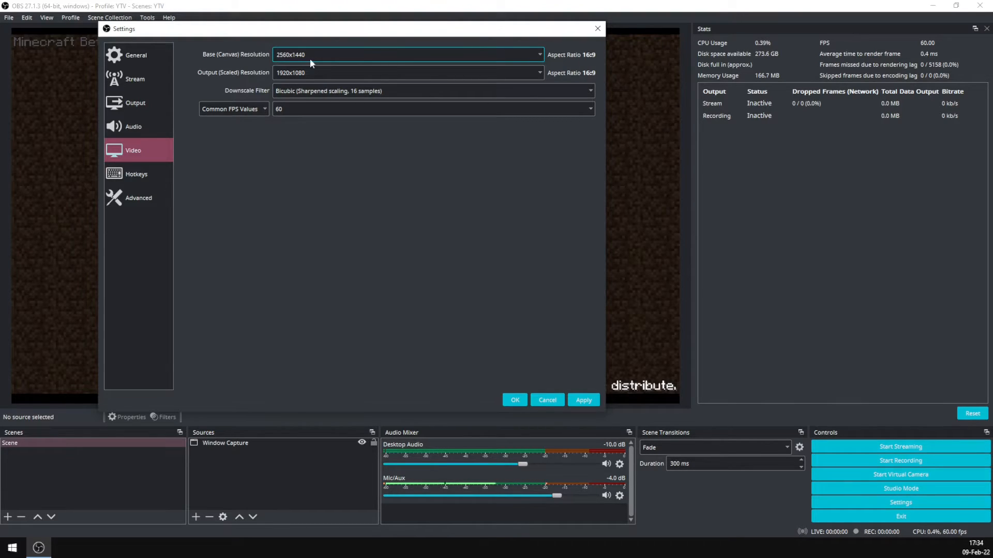
click(312, 95)
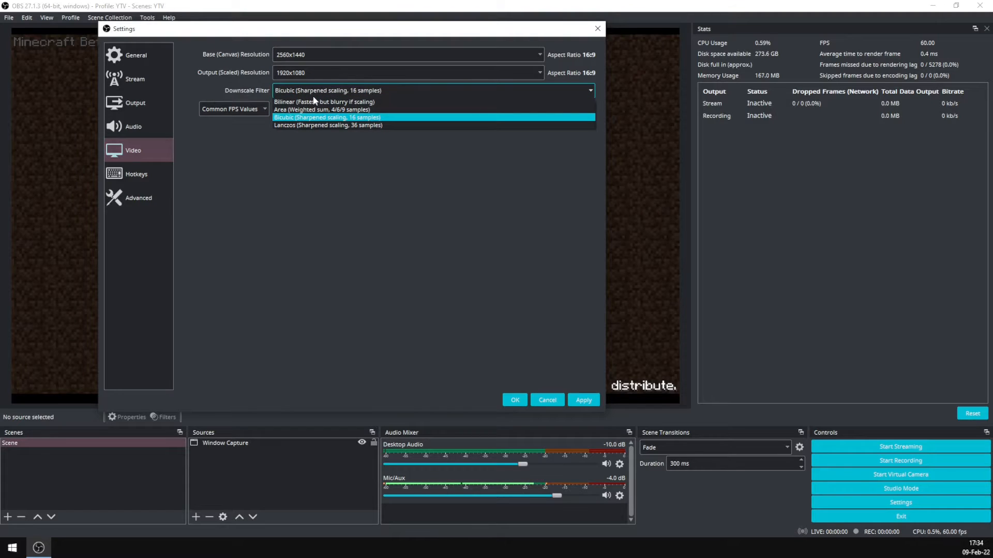
click(313, 97)
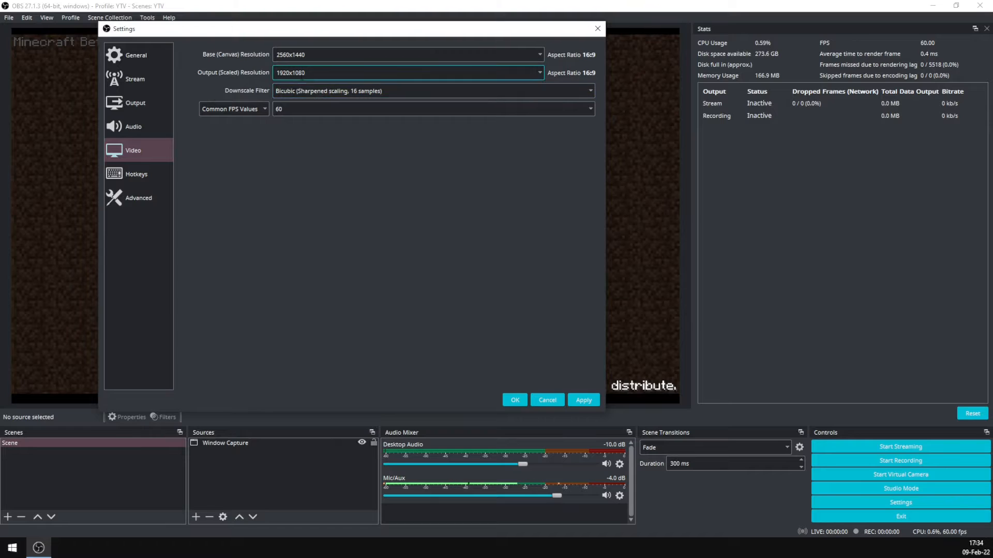
click(295, 97)
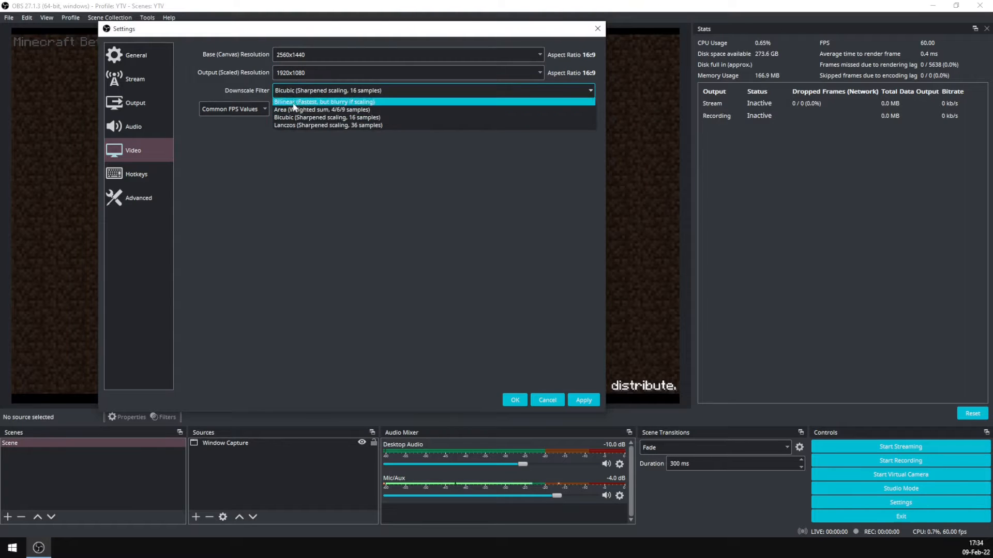
click(284, 95)
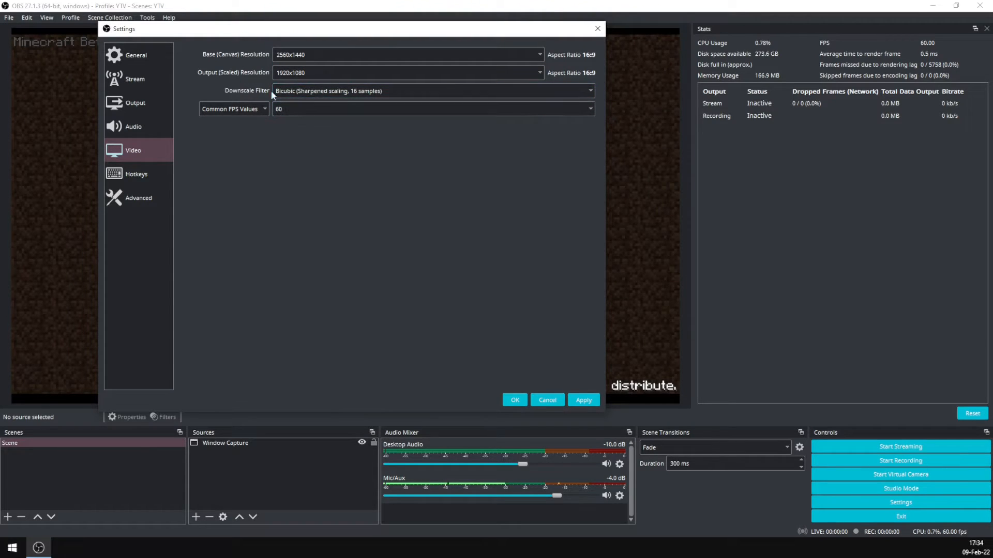
click(290, 111)
click(289, 108)
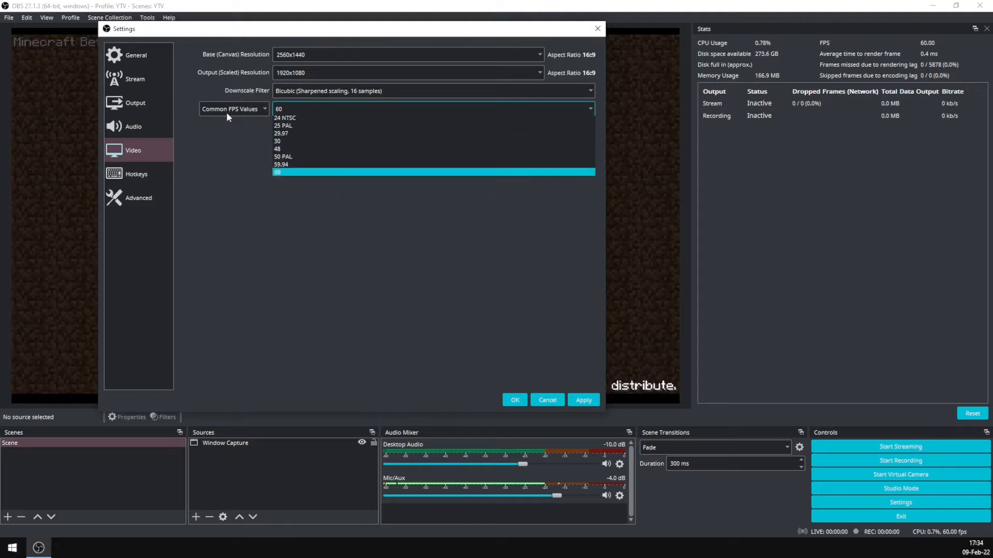
click(220, 111)
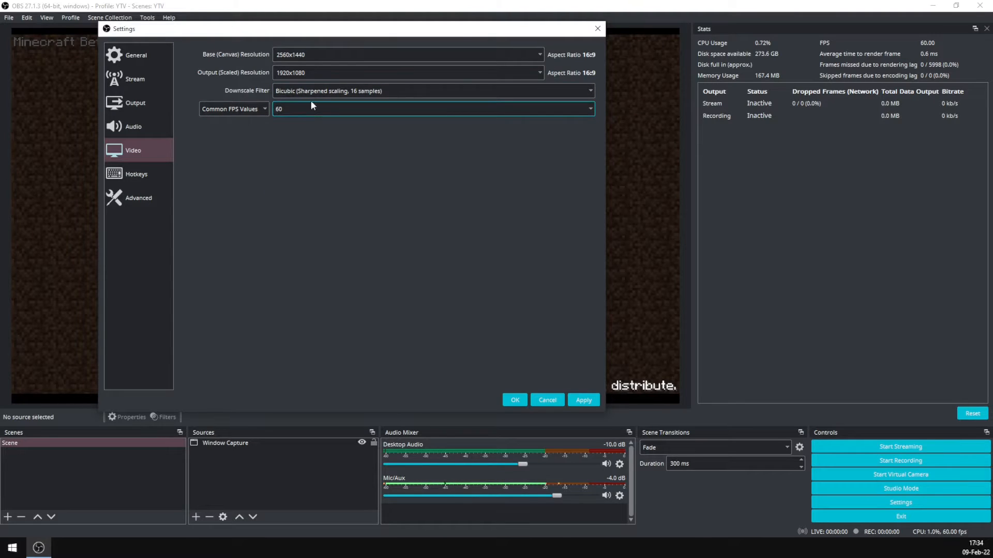
click(307, 73)
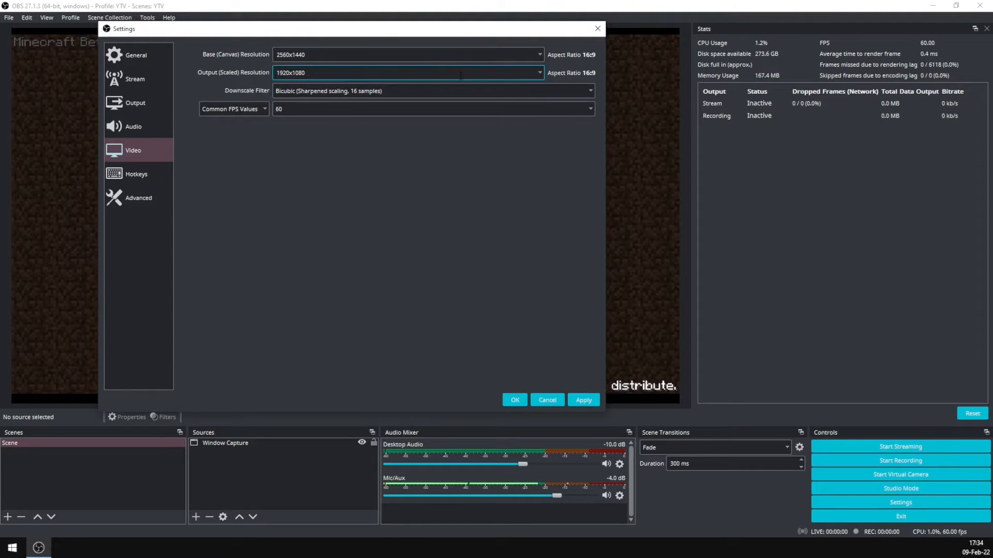
click(538, 72)
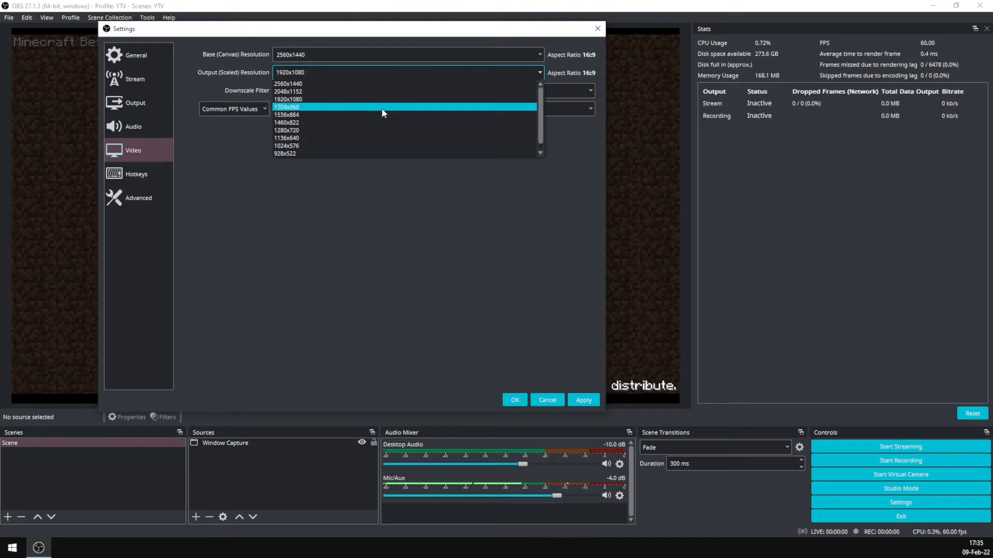
click(357, 159)
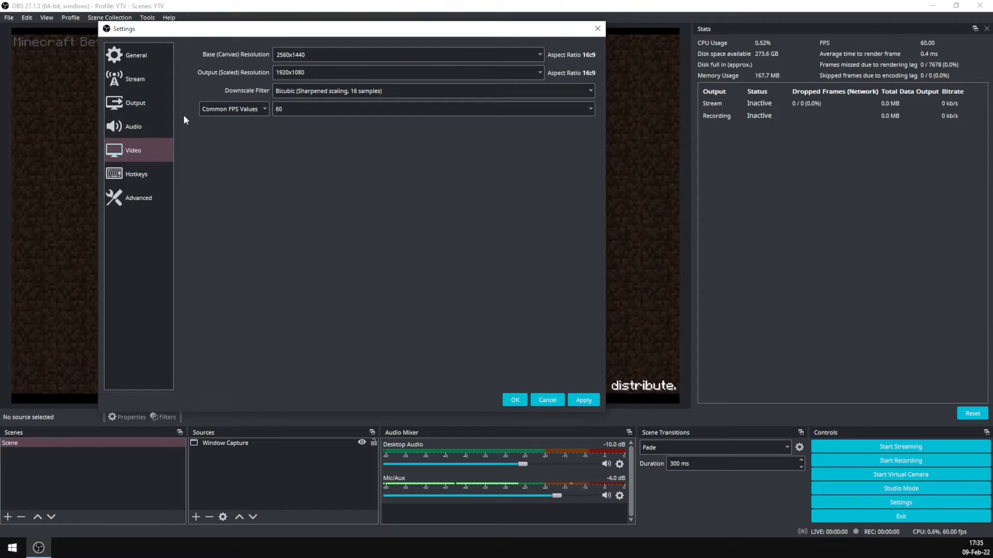
- Open the streaming output settings and compare the options of the AMD H264/AVC encoder with those of x264
click(153, 112)
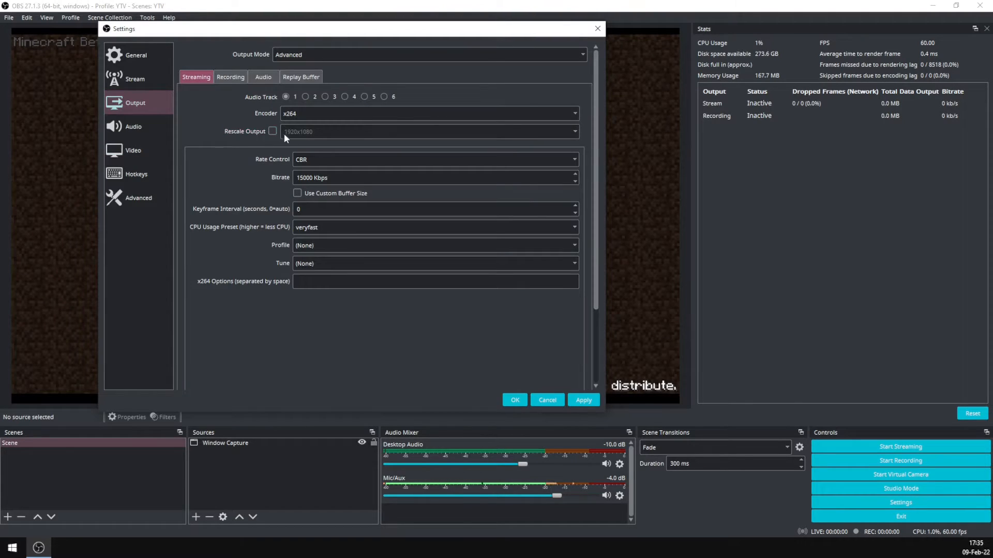
click(320, 113)
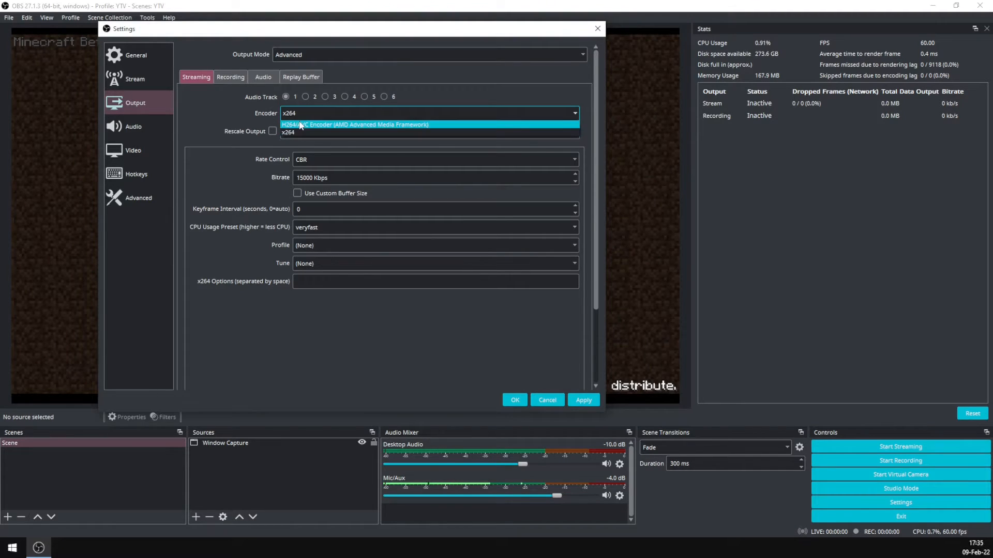
click(260, 117)
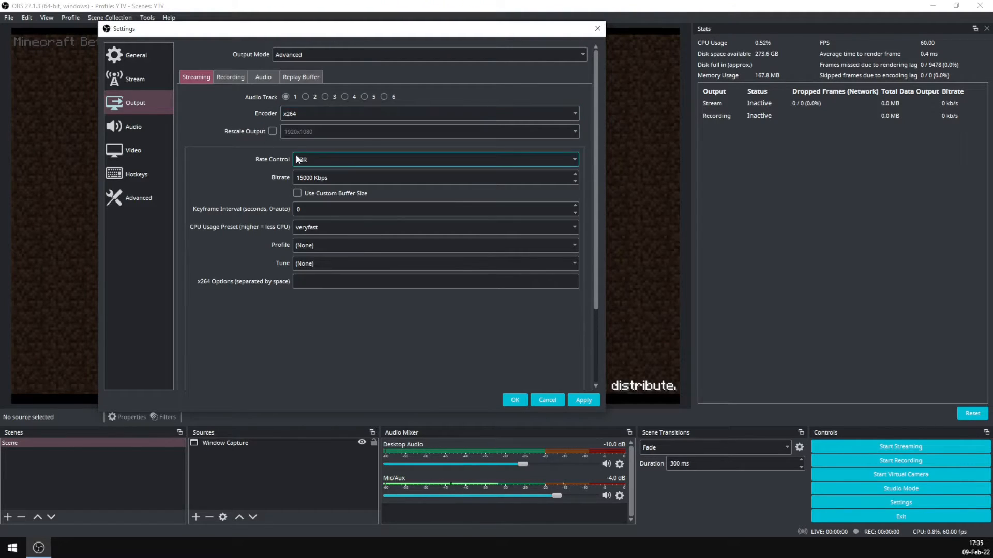
click(303, 111)
click(312, 130)
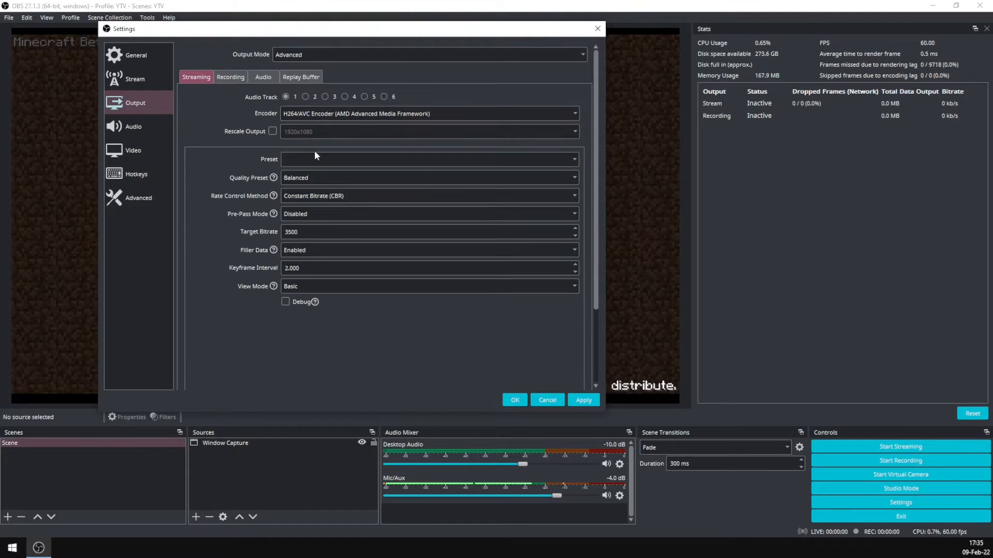
click(336, 113)
click(326, 129)
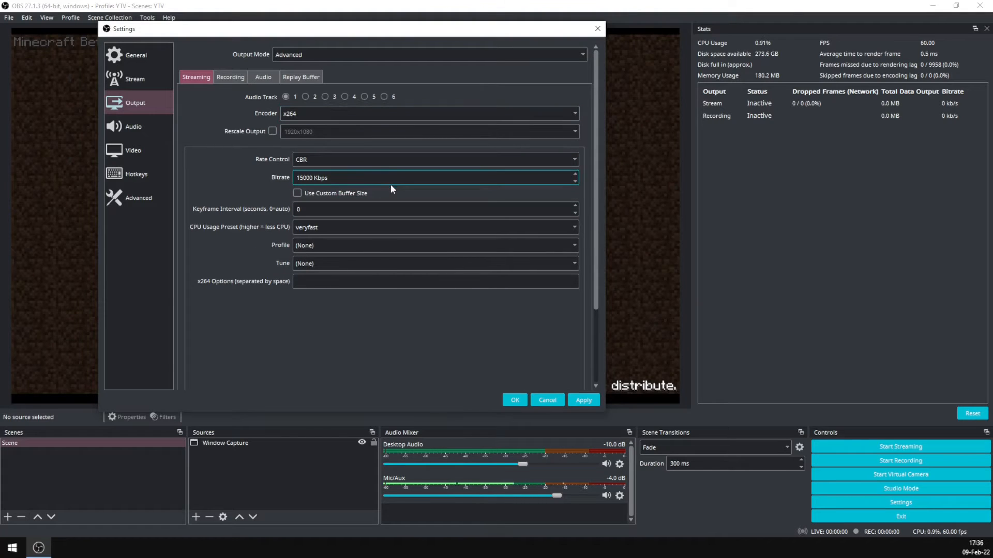
- Examine the rate control choices and the bitrate setting of the x264 streaming encoder
click(333, 159)
click(328, 169)
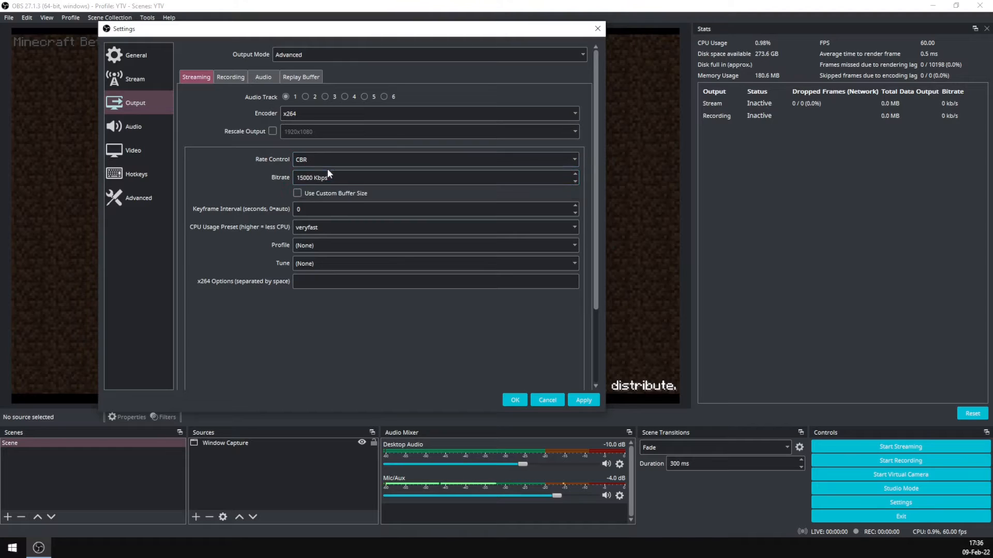
click(329, 162)
click(330, 170)
drag(335, 177, 285, 178)
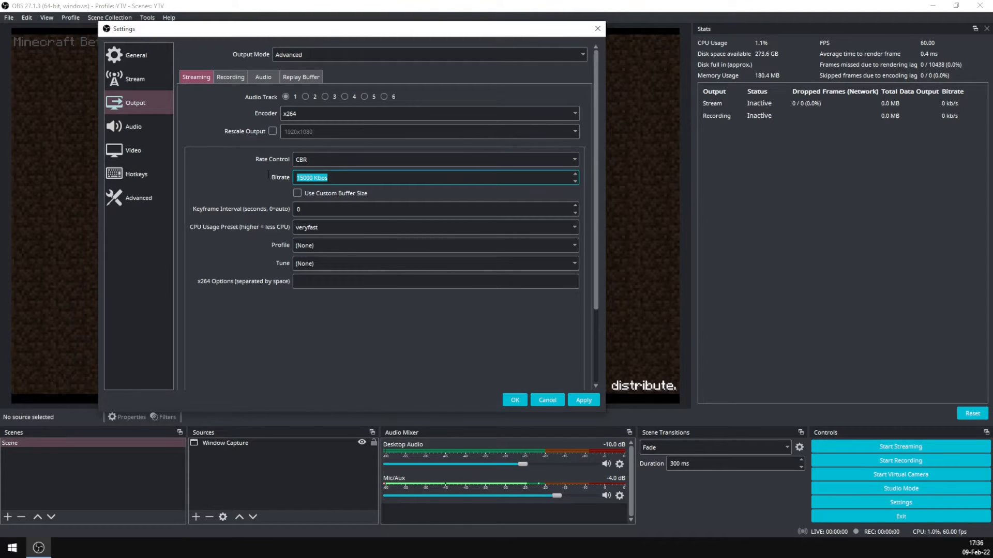
click(317, 177)
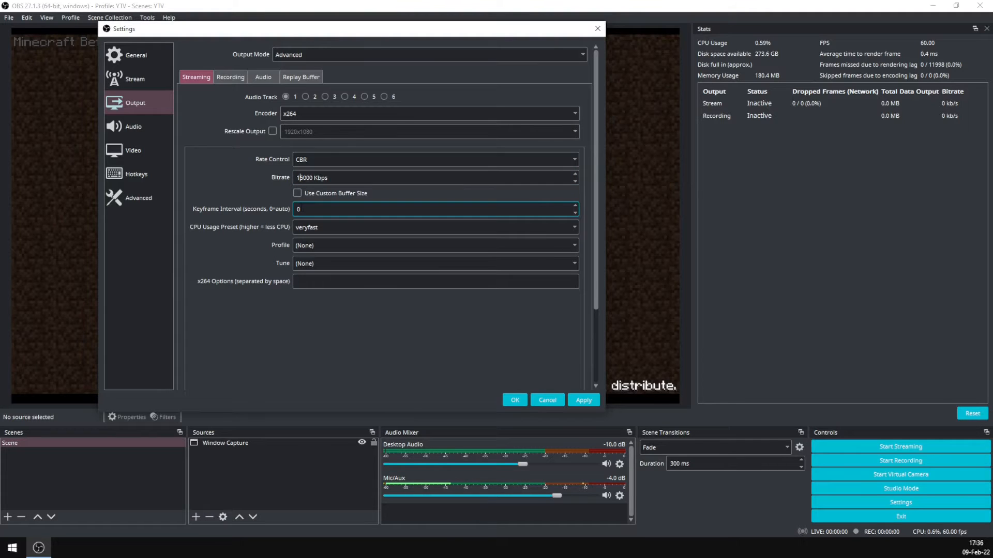
- Try the medium and superfast CPU usage presets for x264, and set the preset back to veryfast
click(308, 228)
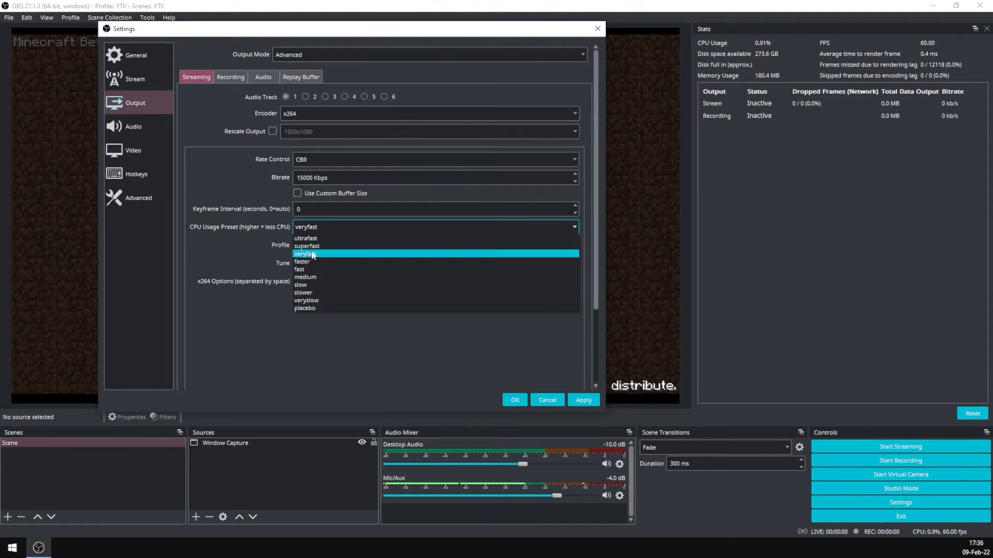
click(305, 278)
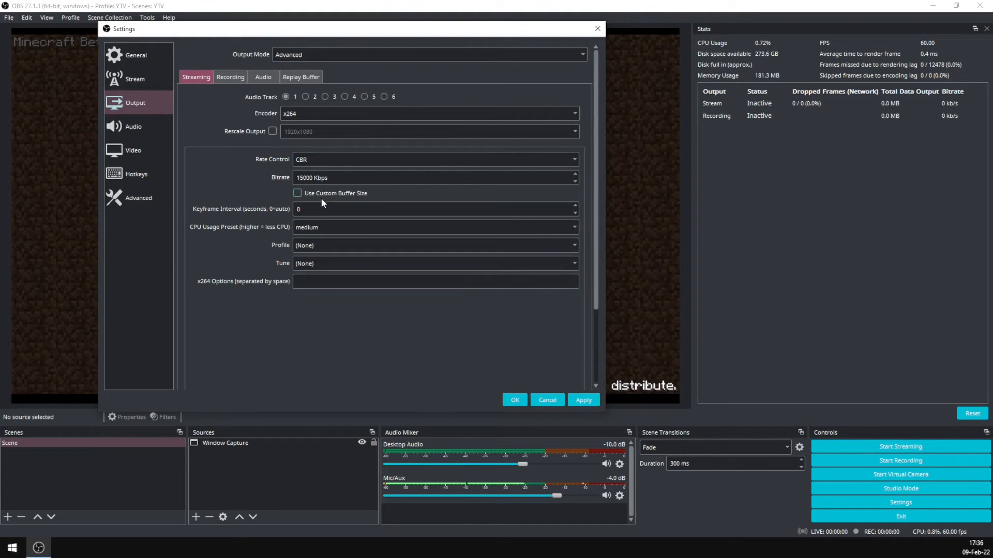
click(319, 226)
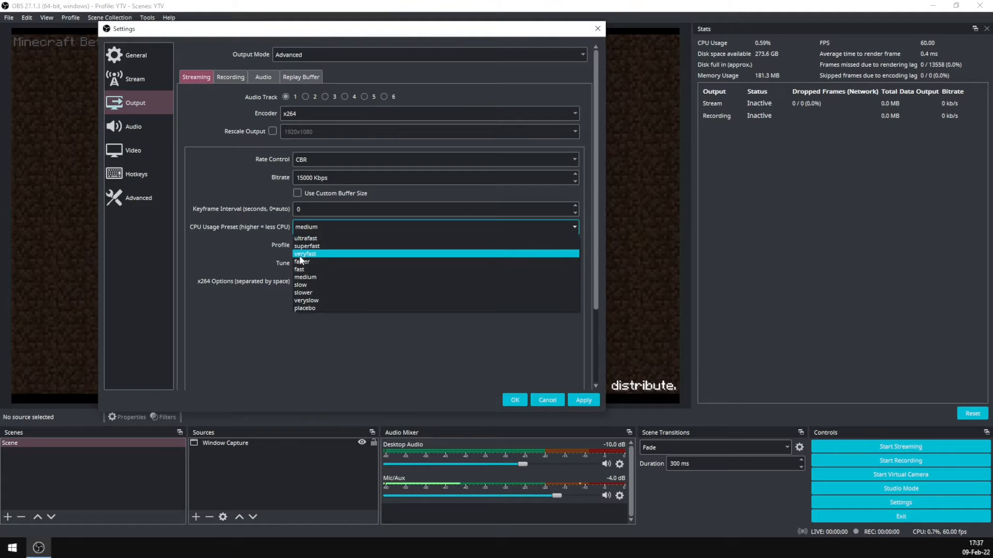
click(305, 254)
click(314, 228)
click(311, 245)
click(311, 228)
click(314, 252)
- Switch the streaming encoder to H264/AVC Encoder (AMD Advanced Media Framework) with the Balanced quality preset and Constant Bitrate (CBR) rate control
click(299, 113)
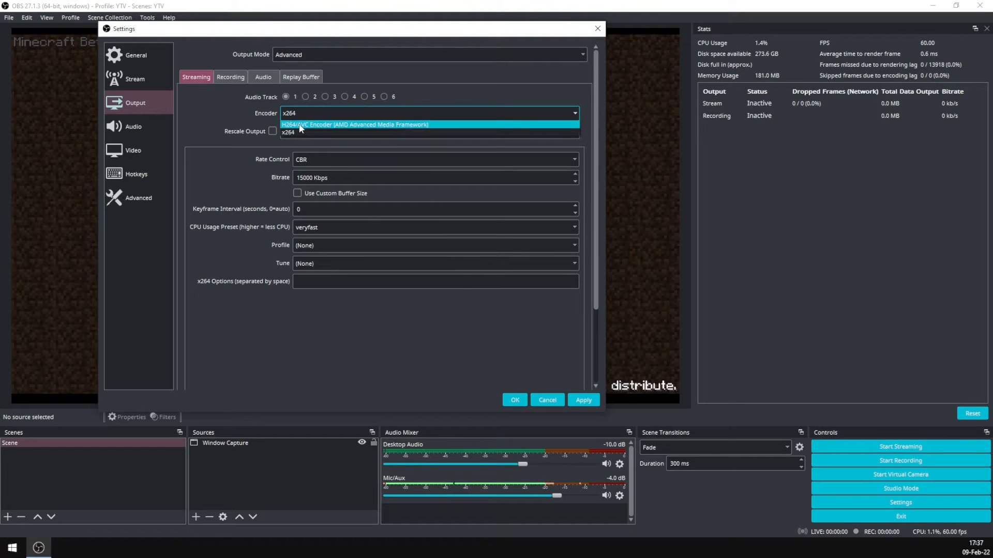
click(299, 126)
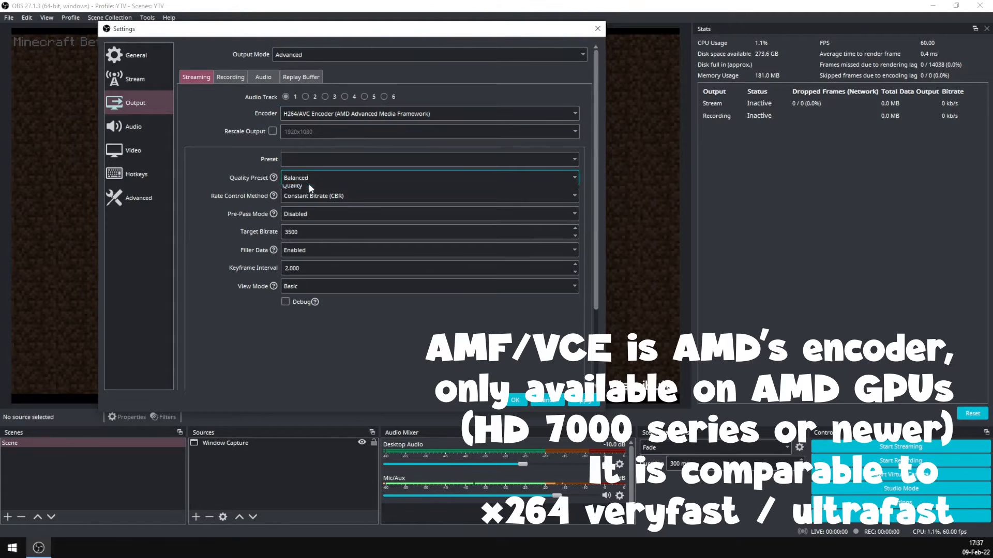
click(300, 177)
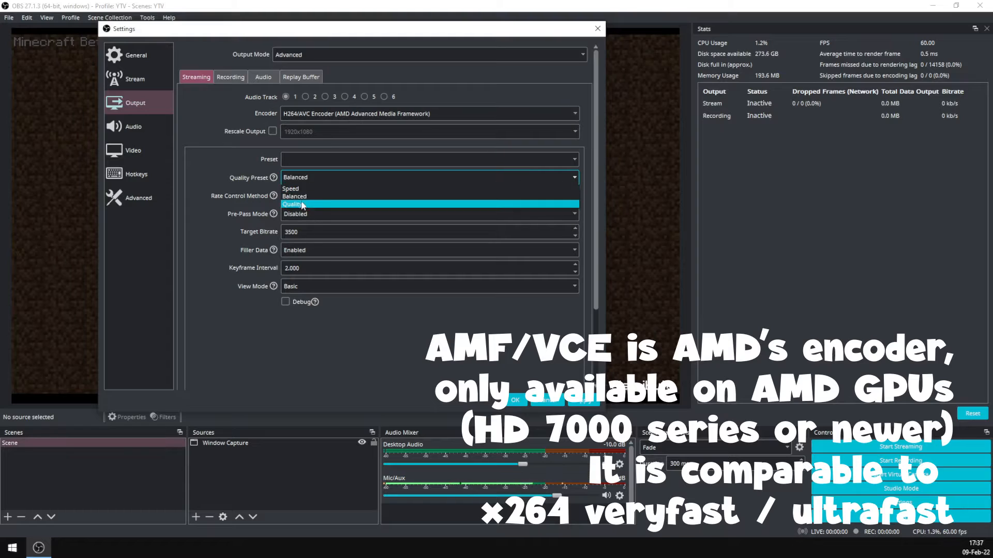
click(302, 196)
click(304, 196)
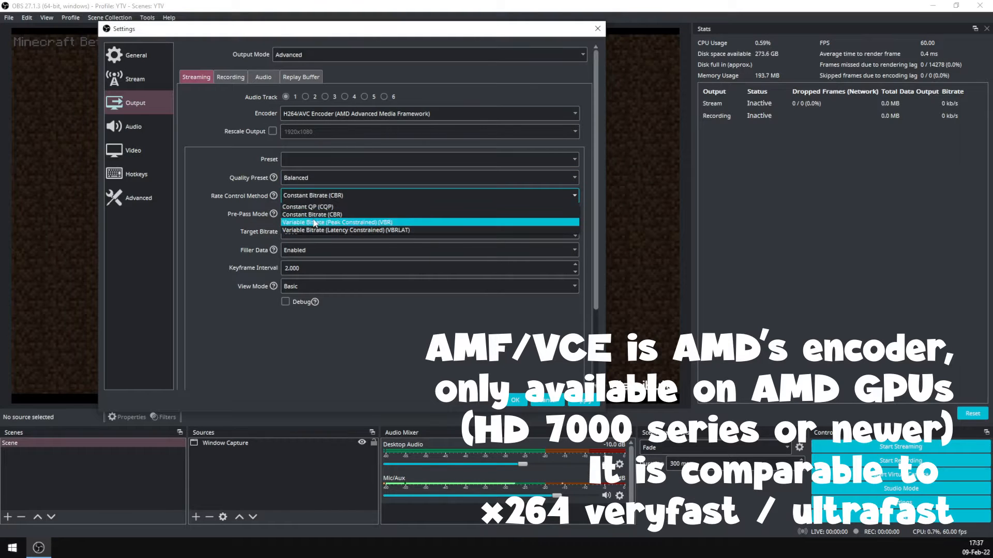
click(313, 214)
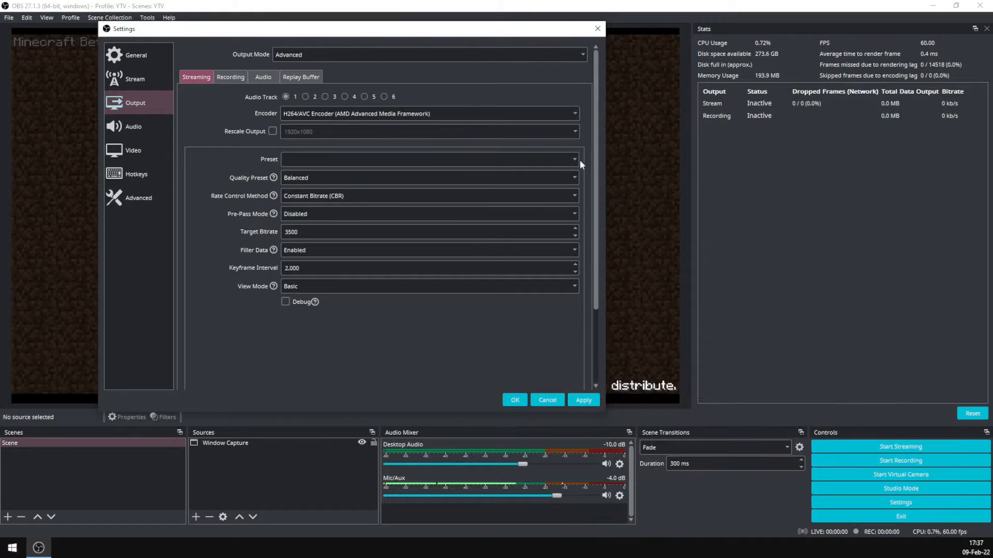
- Set the AMD encoder's target bitrate to 15000 with CBR and filler data Enabled, and apply the settings
click(376, 197)
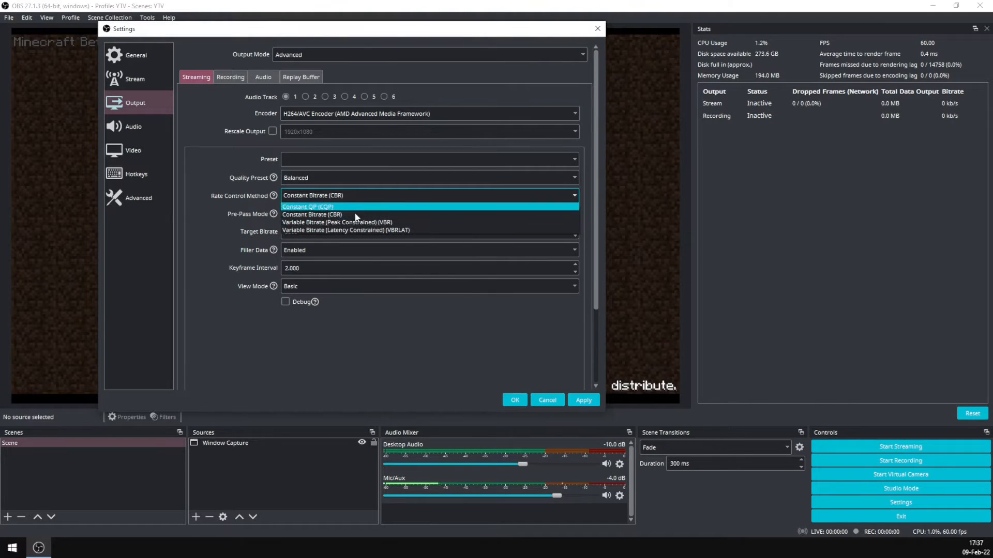
click(336, 214)
key(Tab)
text(150)
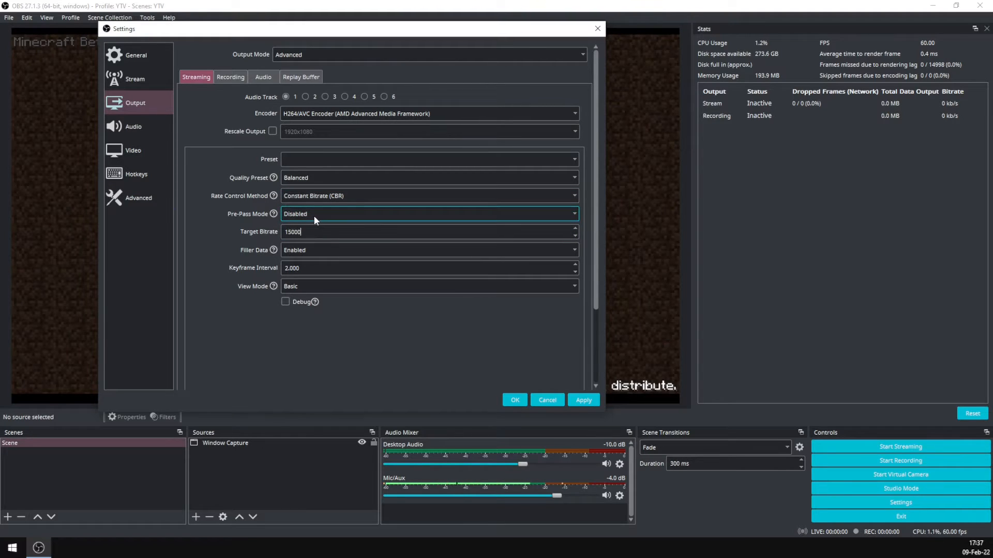
text(00)
click(584, 400)
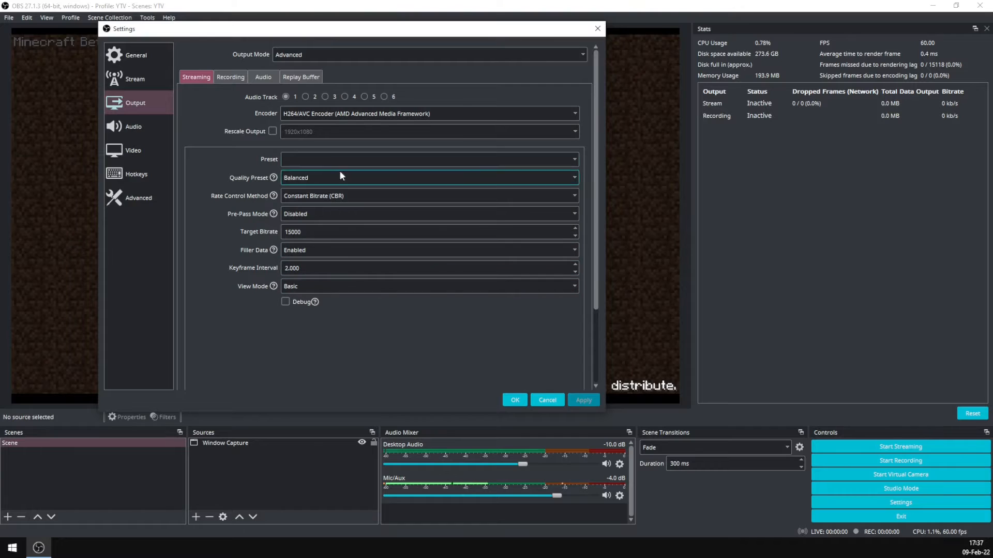
click(312, 250)
click(312, 252)
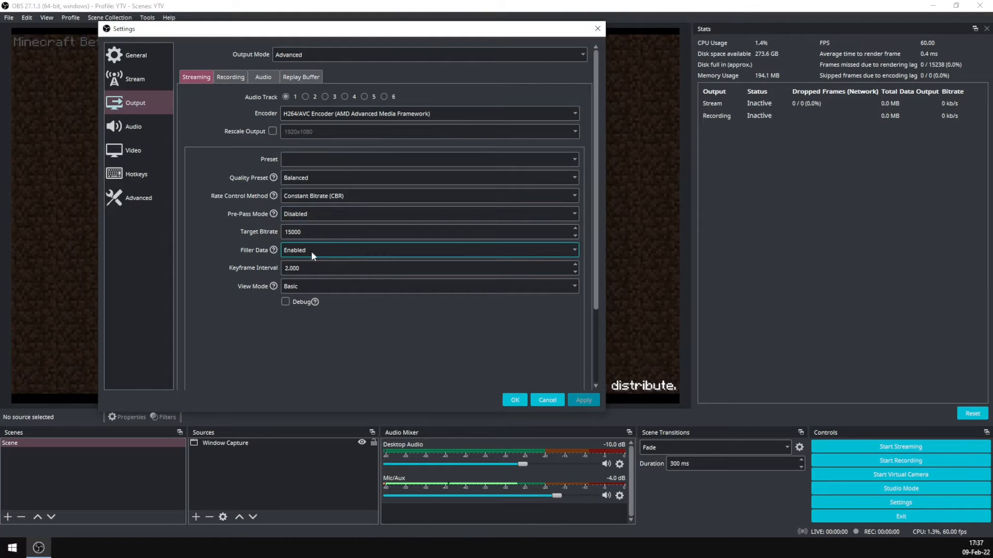
- Review the Track 1 audio bitrate choices alongside the streaming target bitrate and the recording output settings
click(257, 78)
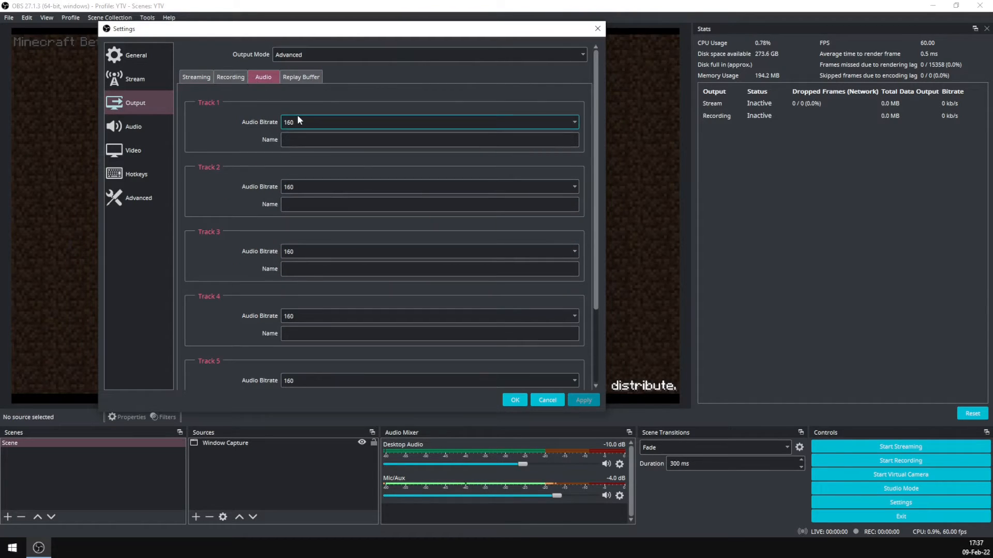
click(206, 78)
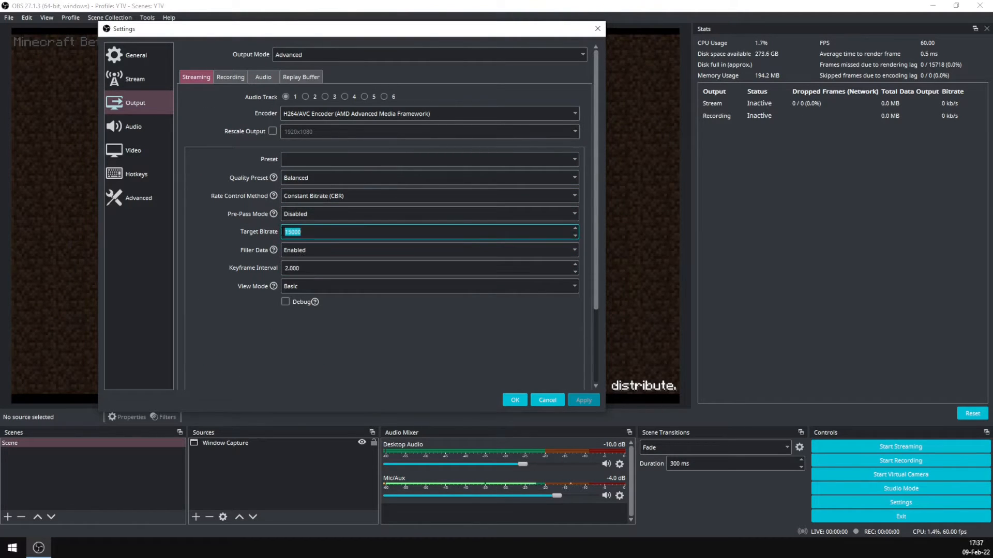
click(259, 80)
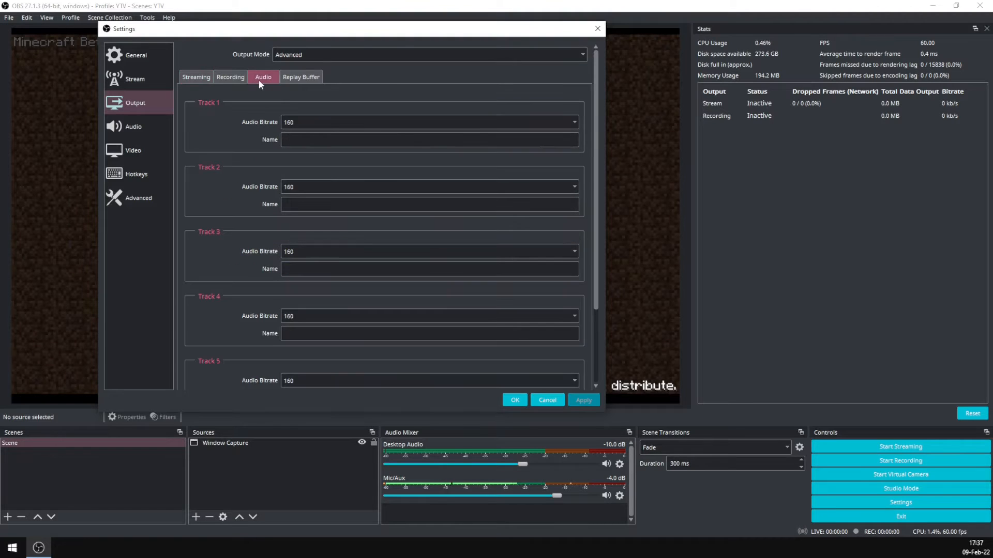
click(290, 123)
click(294, 181)
click(230, 77)
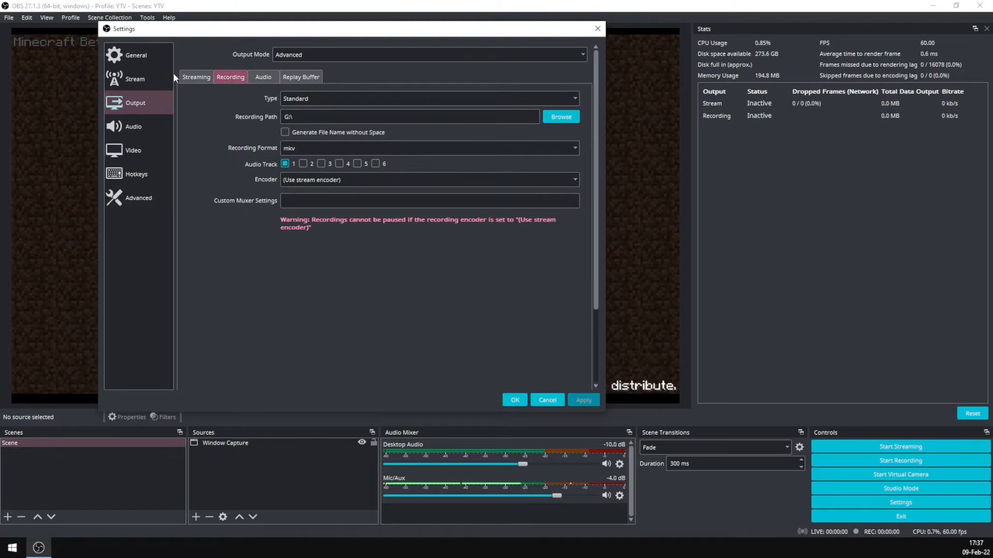
- Review the global audio settings, checking the device choices for Desktop Audio and Mic/Auxiliary Audio
click(129, 148)
click(131, 130)
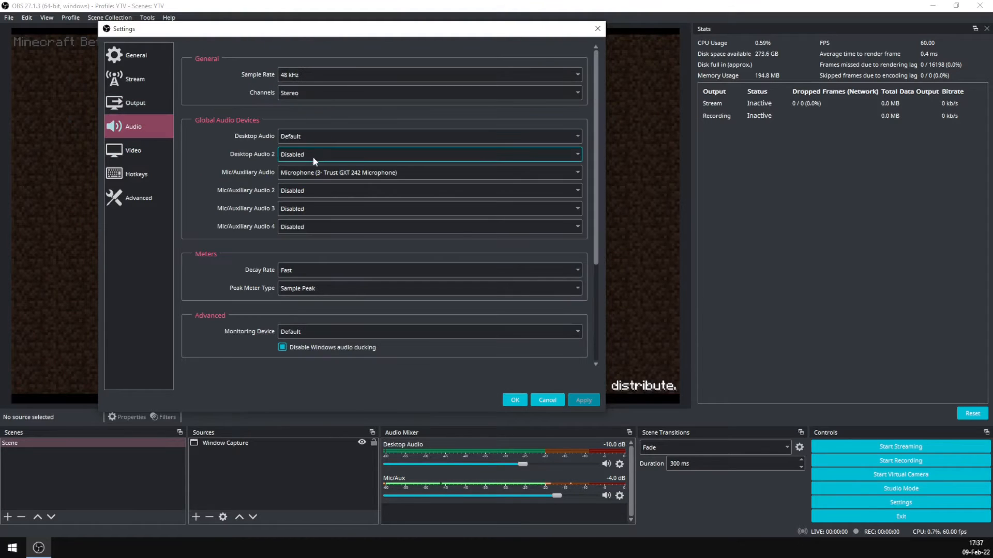
click(305, 135)
click(305, 135)
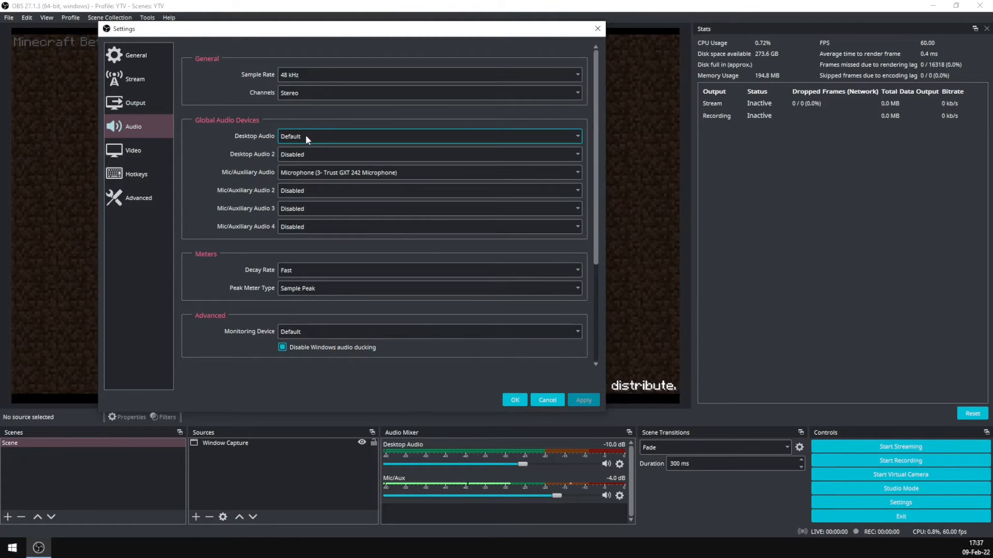
click(312, 173)
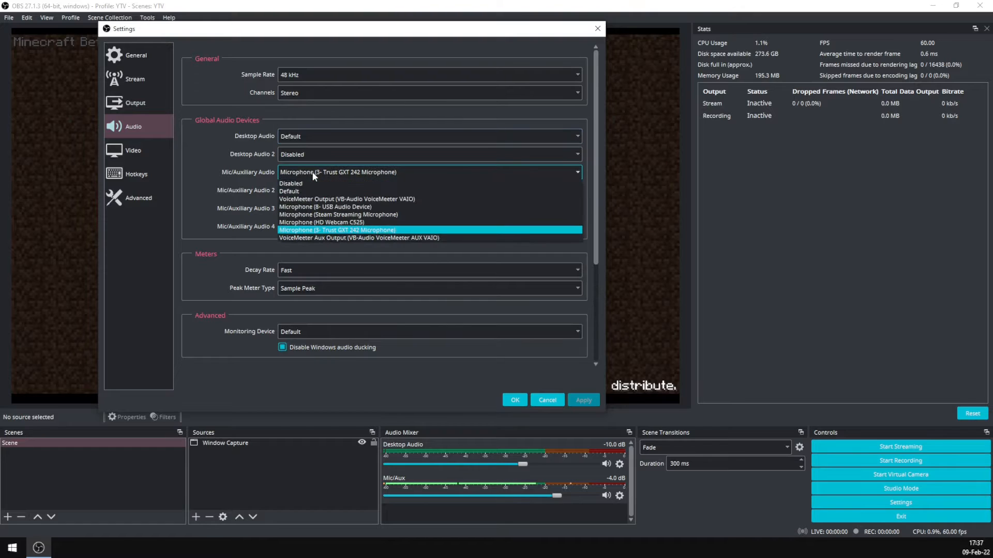
click(313, 173)
- Look over the video settings and the full list of available hotkeys, and close the settings
click(140, 149)
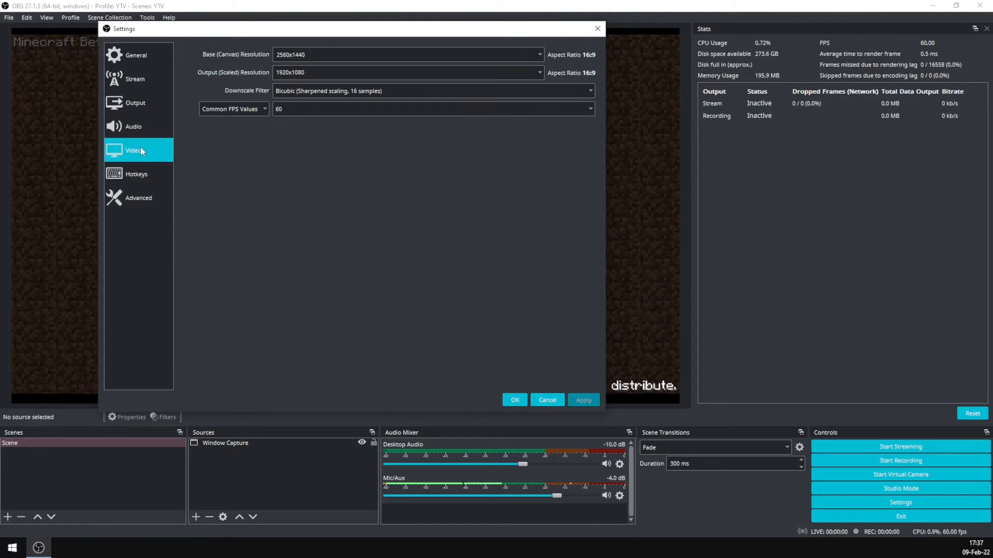
click(151, 165)
scroll(310, 155, down, 10)
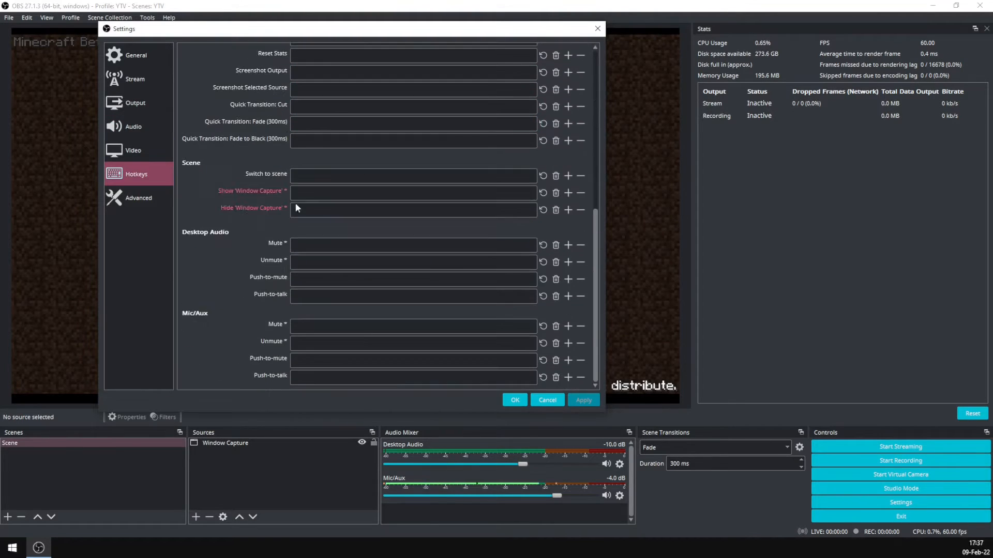
scroll(313, 343, up, 5)
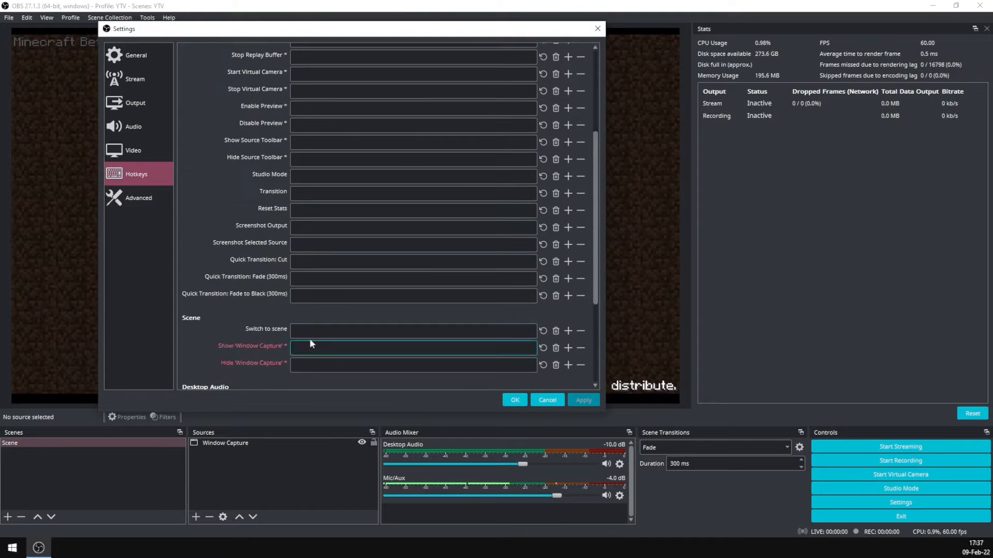
scroll(316, 191, up, 5)
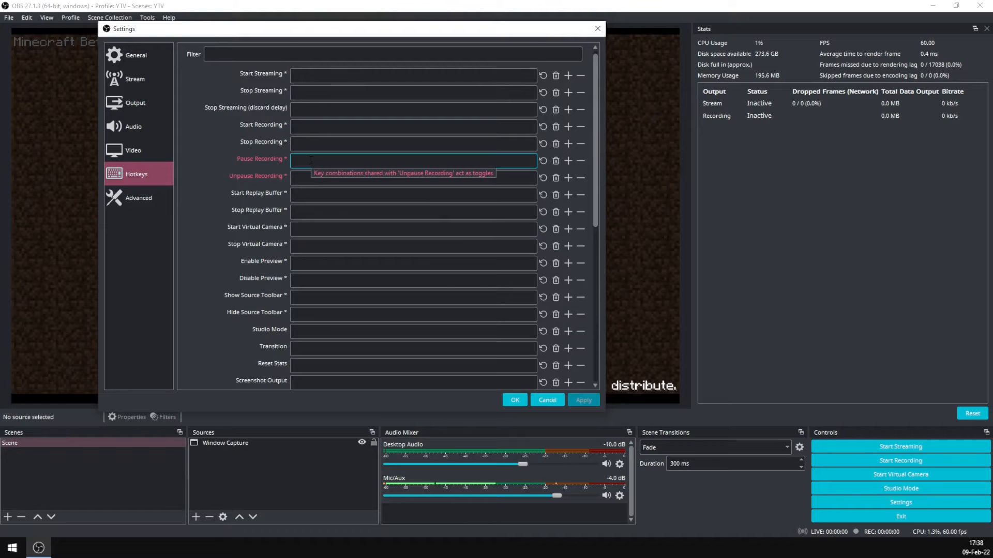
scroll(313, 155, down, 1)
scroll(317, 103, up, 1)
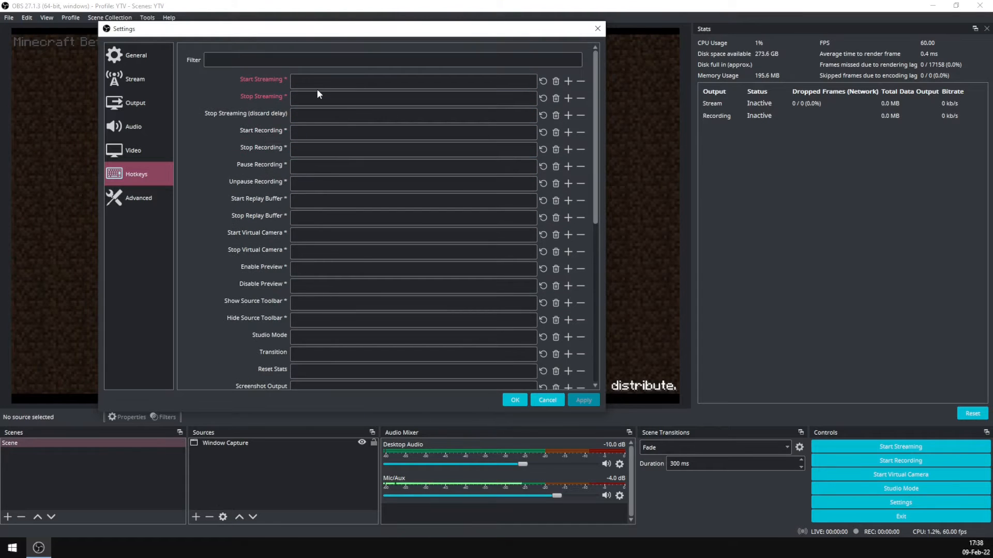
scroll(313, 166, down, 4)
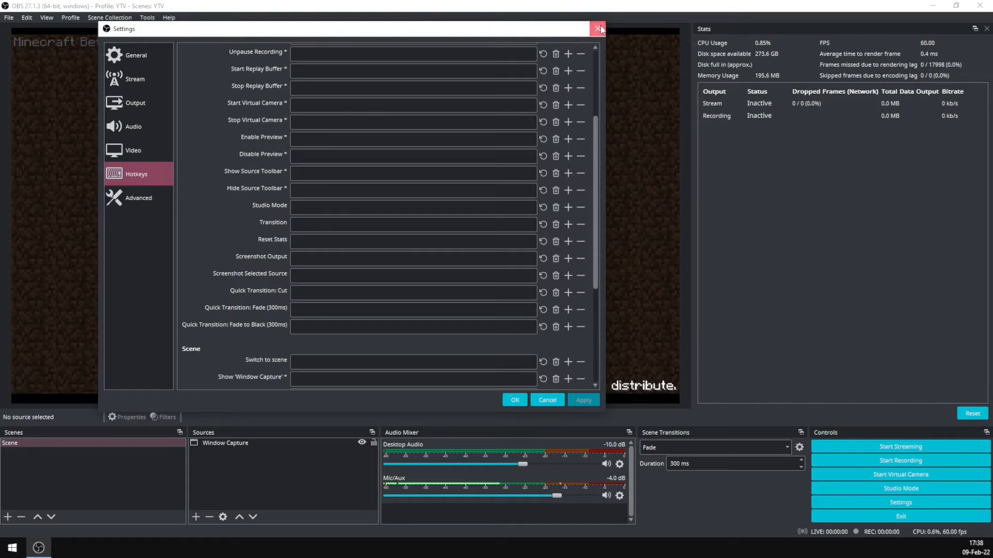
click(598, 29)
- Turn the scene preview off and enable it again
right_click(516, 129)
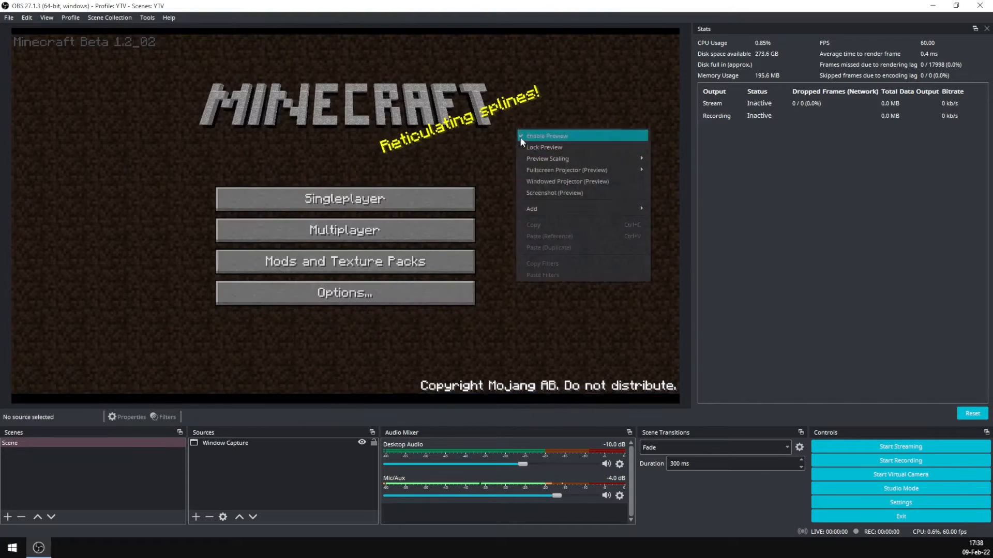
click(544, 138)
right_click(545, 140)
click(566, 146)
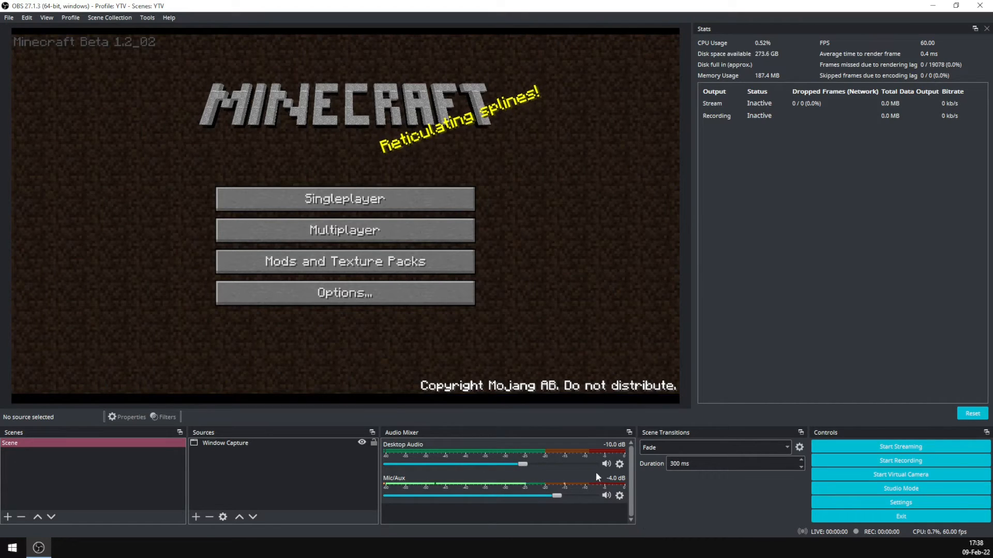
- Examine the Advanced Audio Properties of the desktop and microphone sources, and close the dialog
right_click(618, 468)
click(643, 460)
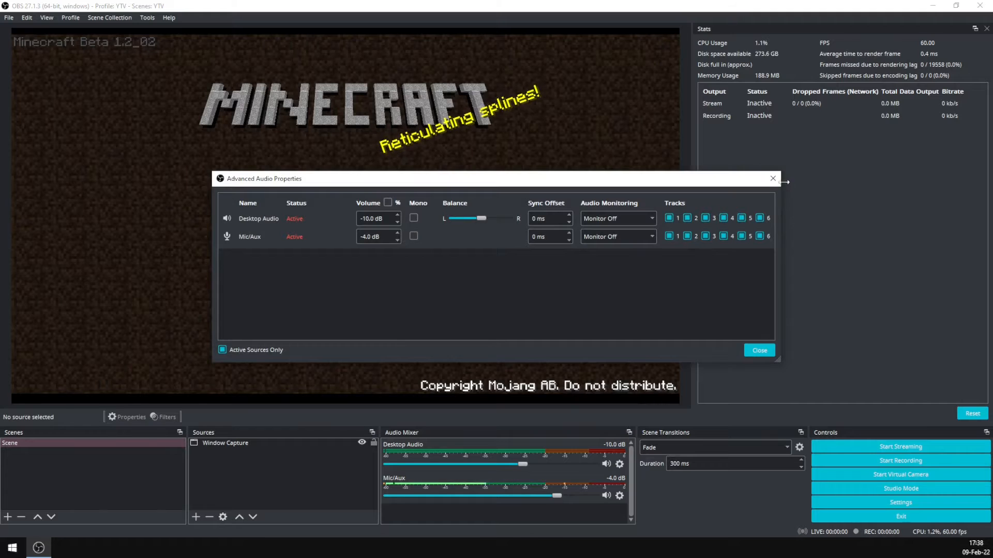
click(759, 350)
- Examine the Mic/Aux source's Noise Suppression filter and the list of audio filters that can be added, and close the filters
click(606, 495)
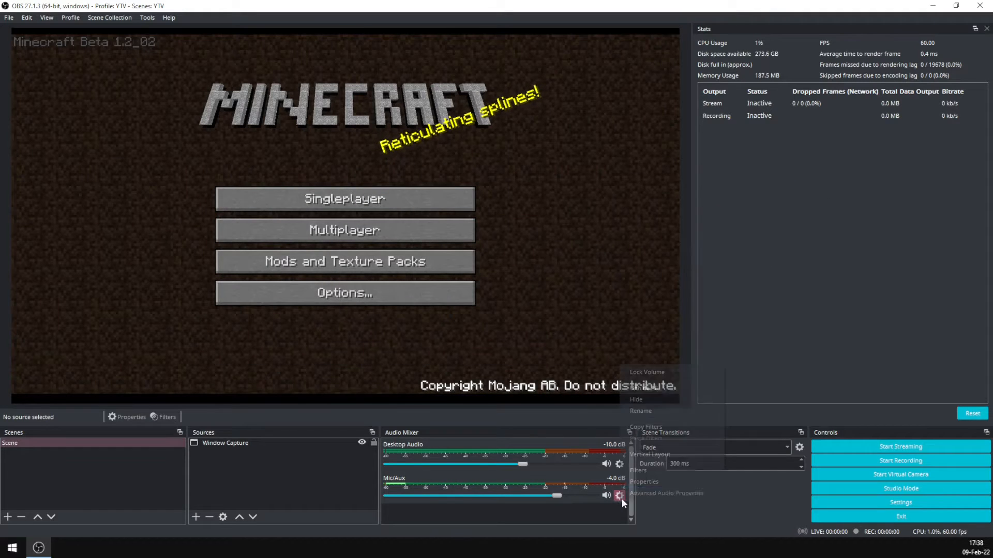
click(619, 496)
click(646, 465)
click(354, 111)
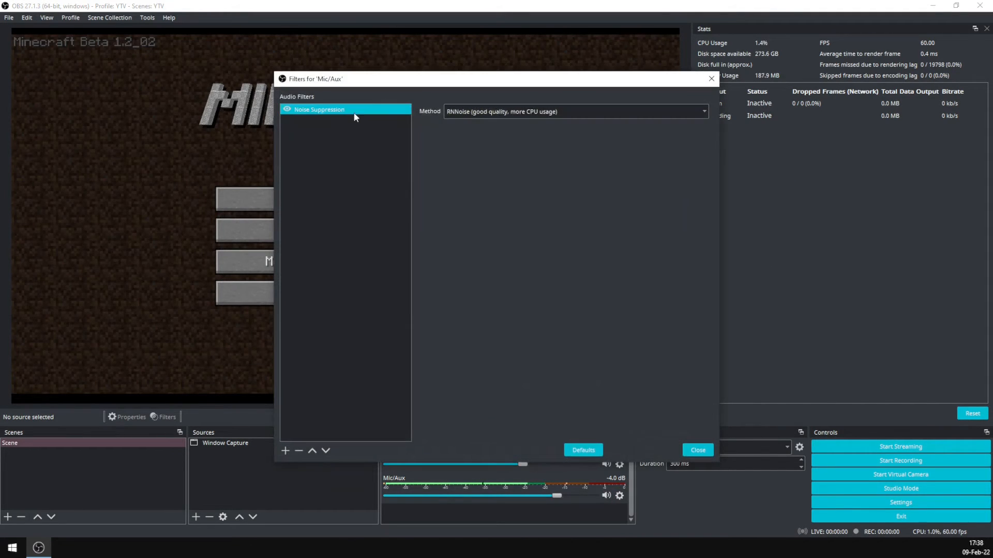
click(286, 453)
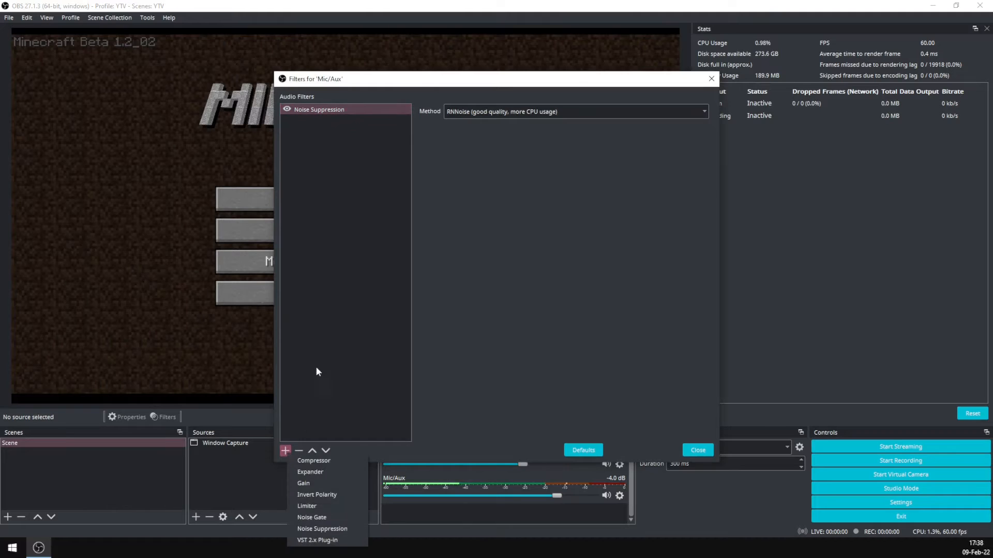
click(396, 211)
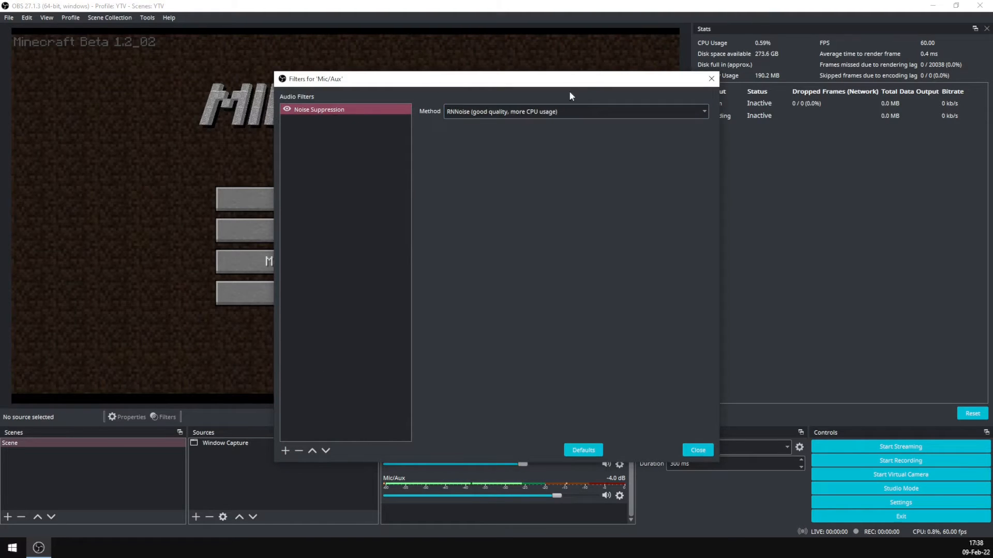
click(711, 78)
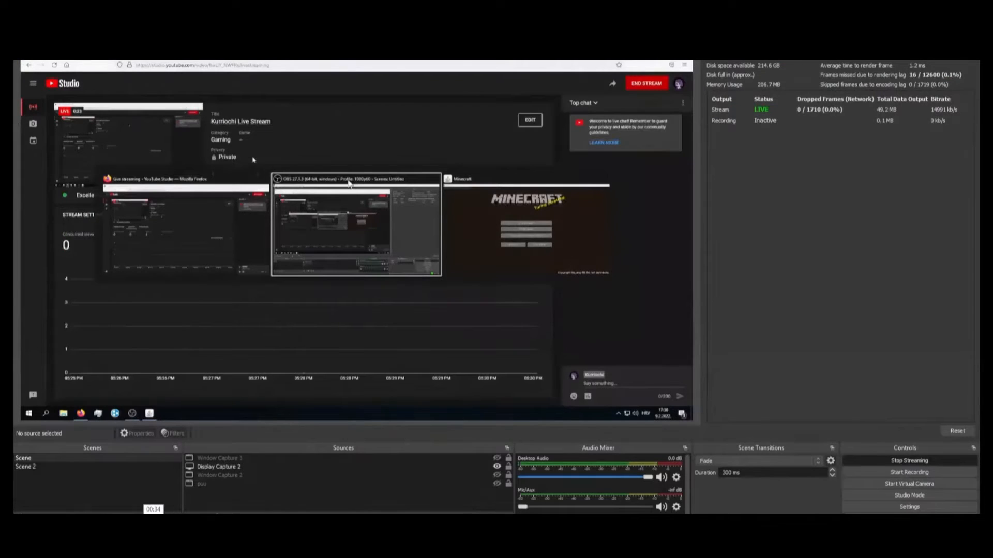
click(350, 184)
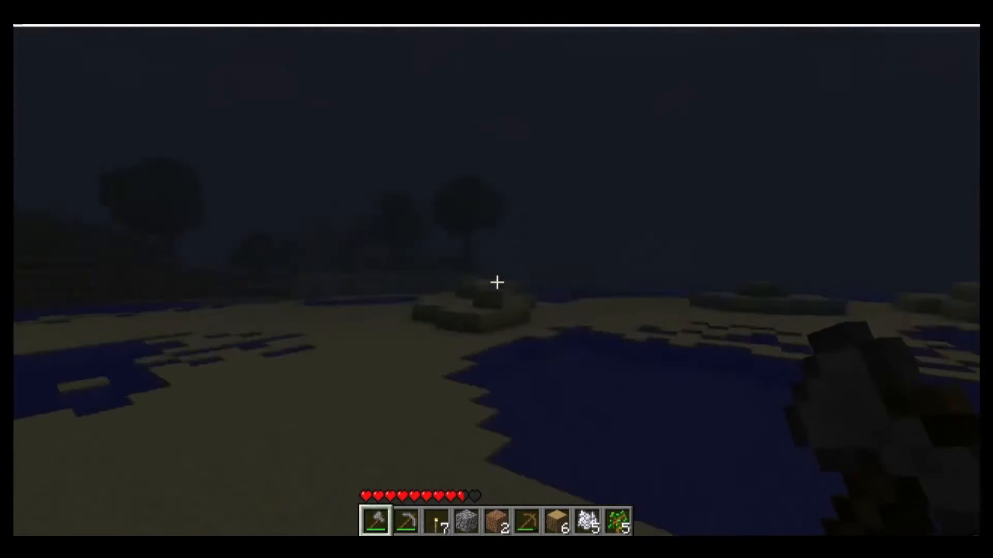
key(F3)
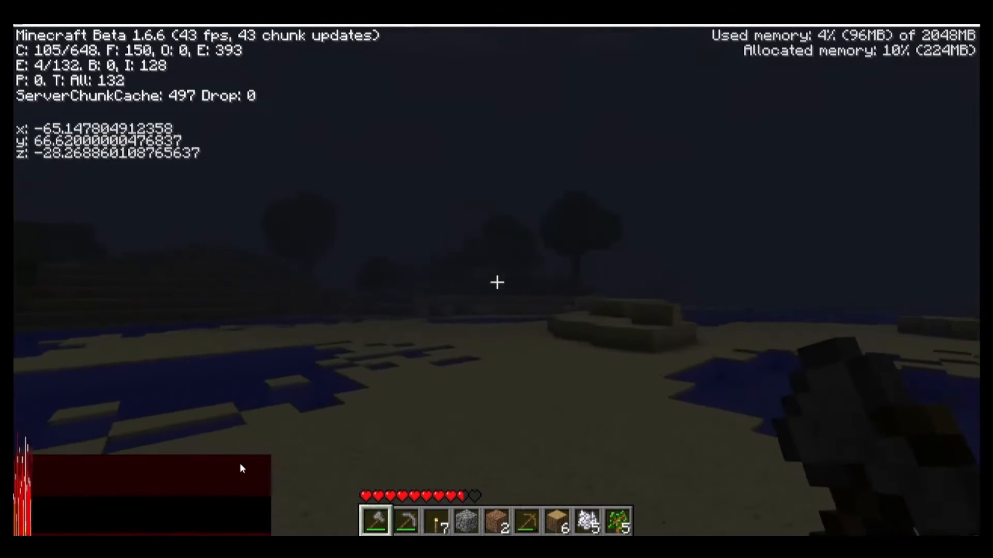
mouse_move(567, 528)
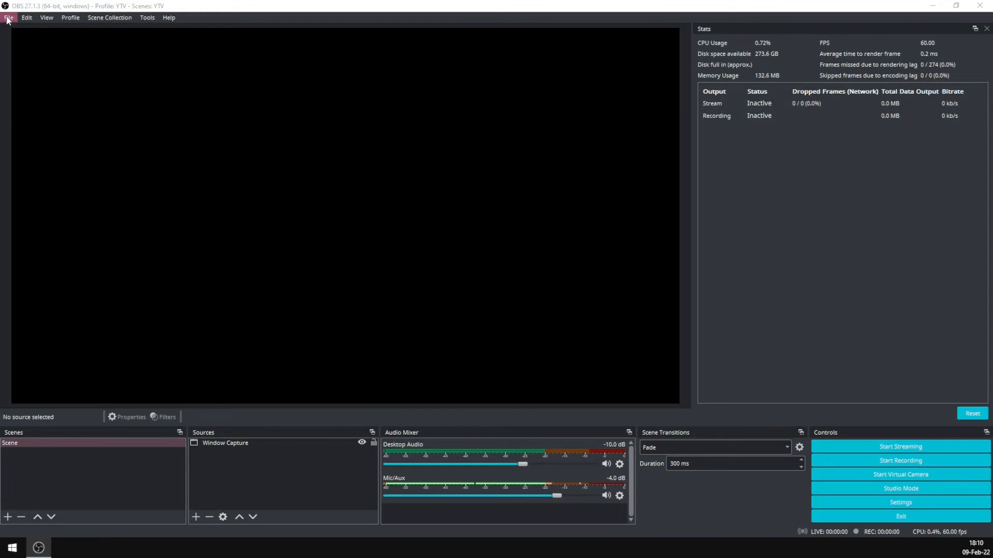
- Reopen the output settings and review the audio tracks for streaming and recording, along with the recording format
click(9, 17)
click(21, 60)
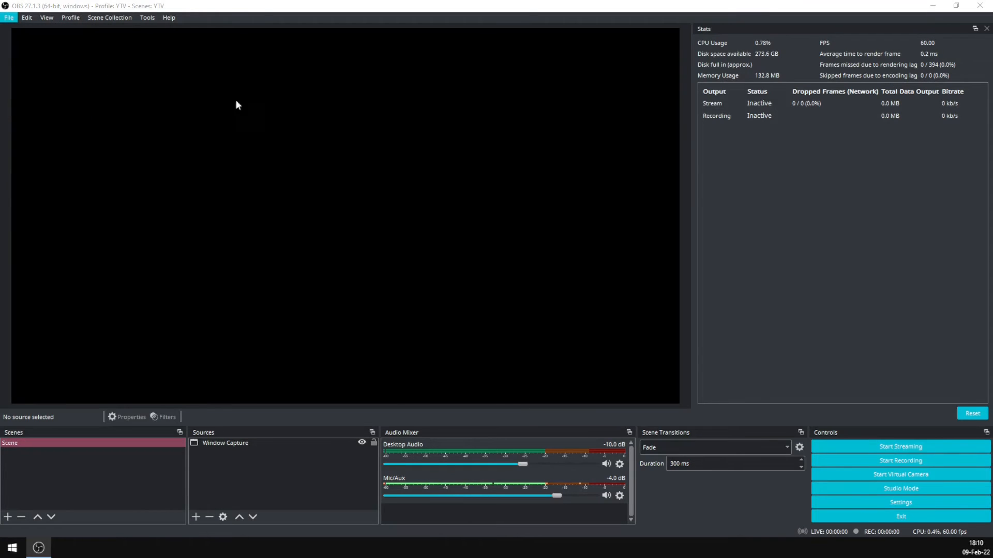
click(274, 199)
click(279, 153)
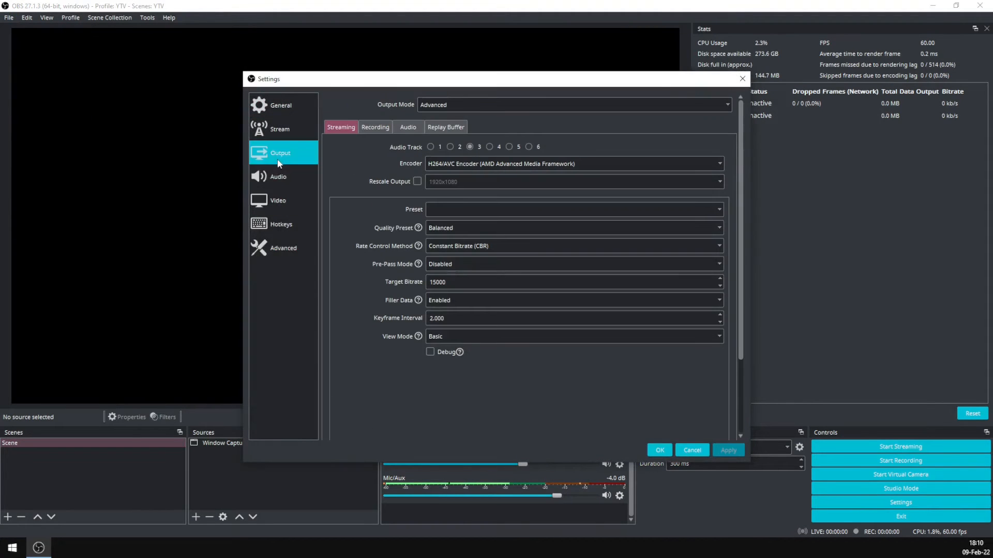
click(383, 128)
click(409, 127)
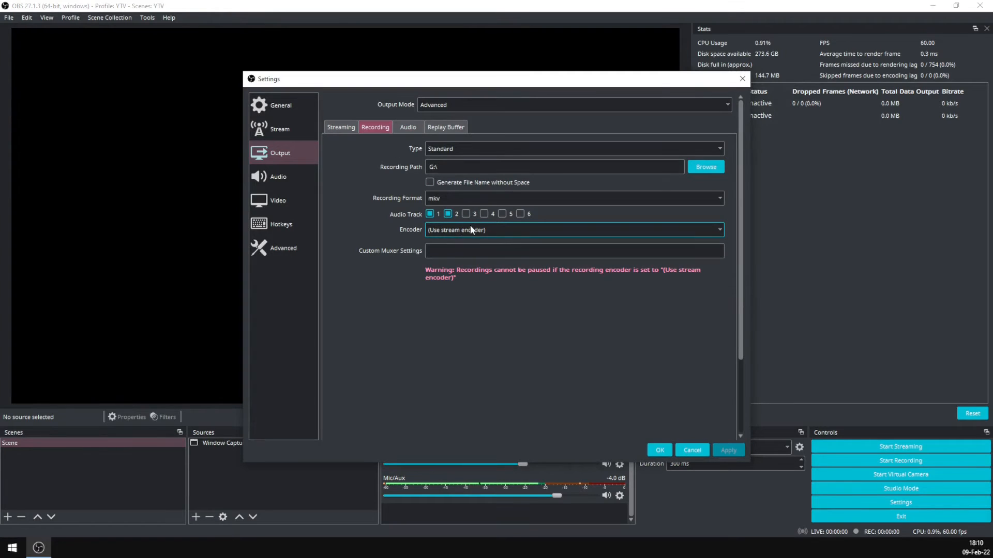
click(446, 199)
click(413, 204)
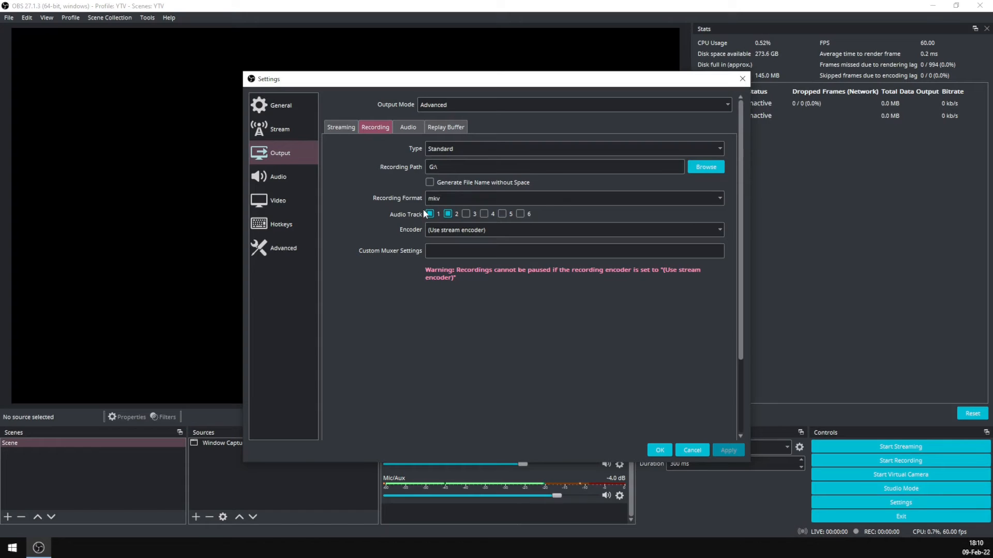
- Review the global audio devices, compare the output audio tracks with those selected for recording and streaming, and close the settings
click(279, 177)
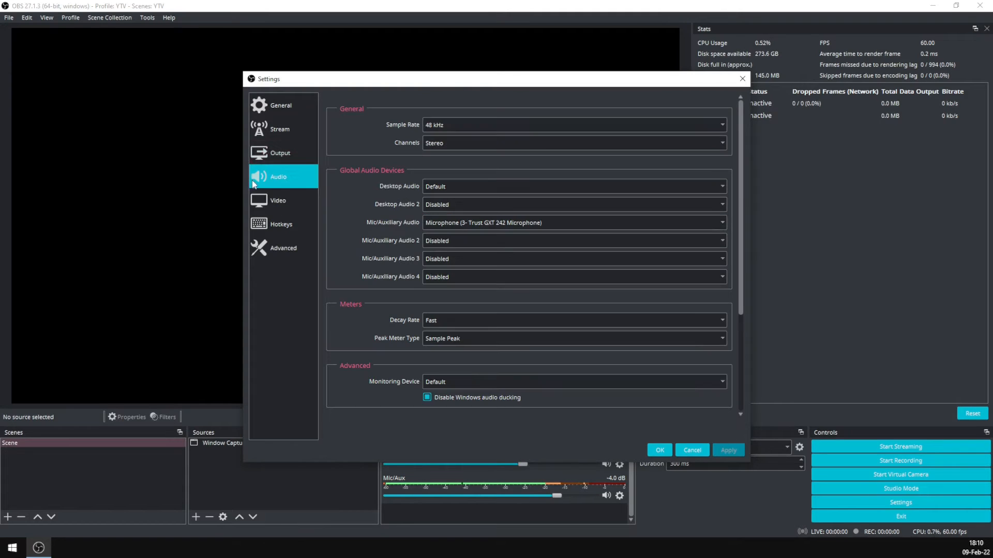
click(293, 212)
click(296, 173)
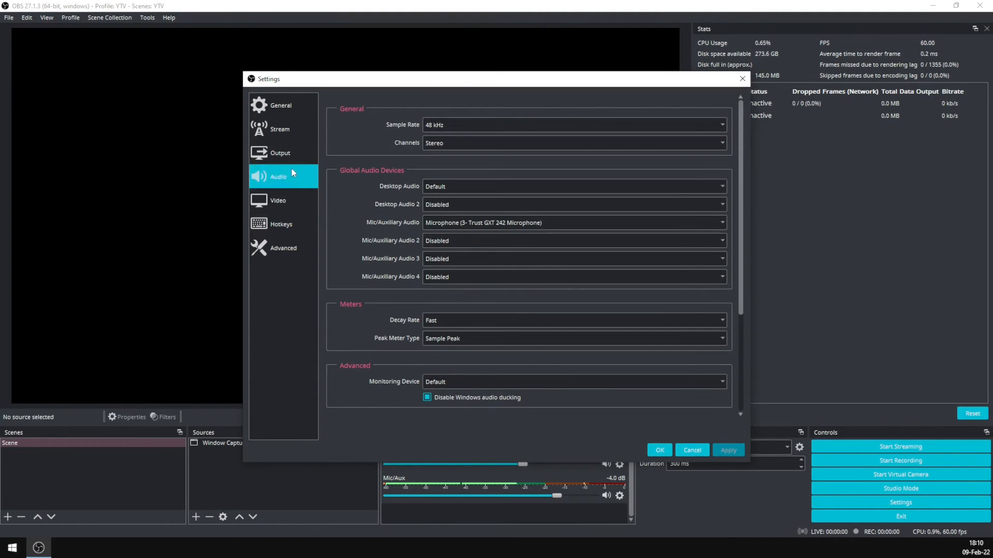
click(281, 154)
click(408, 127)
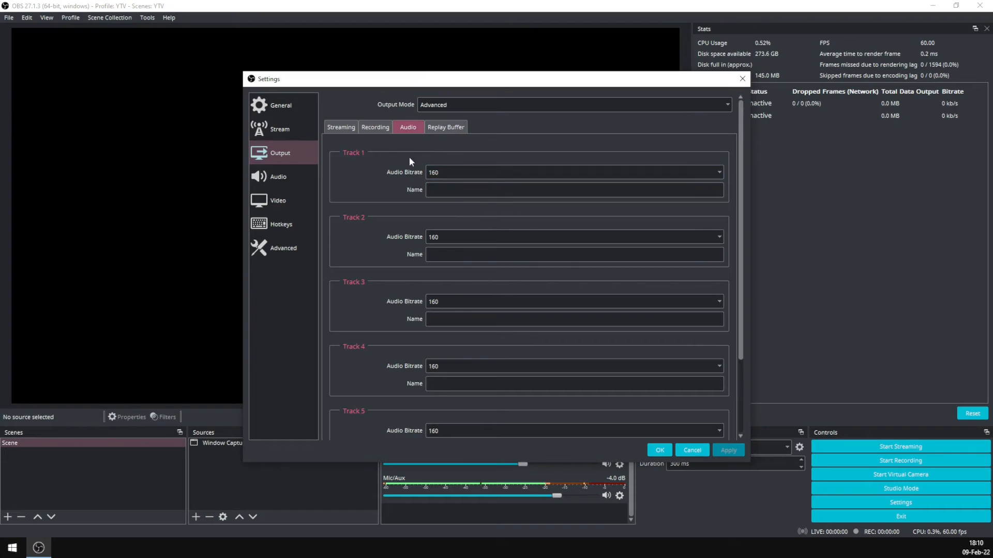
click(374, 127)
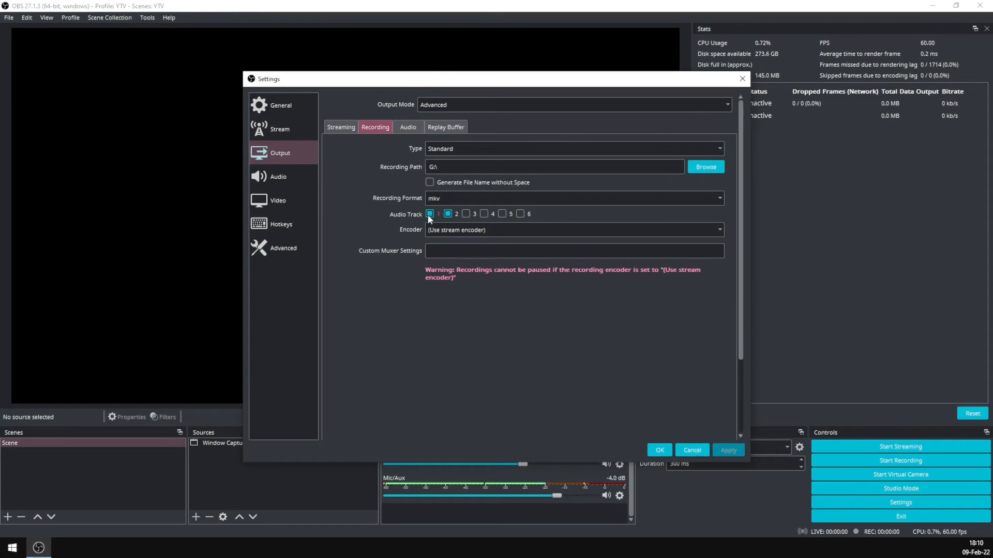
click(339, 127)
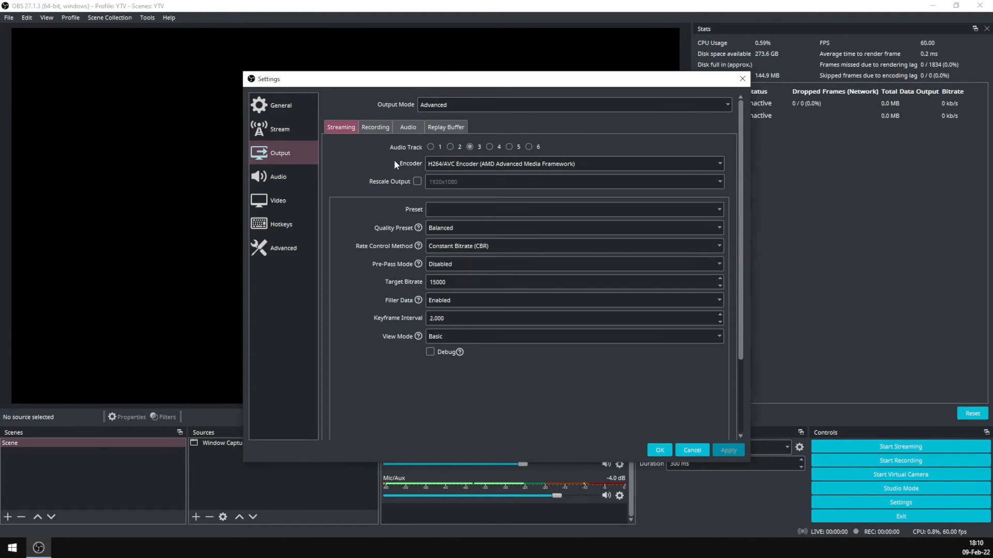
click(663, 450)
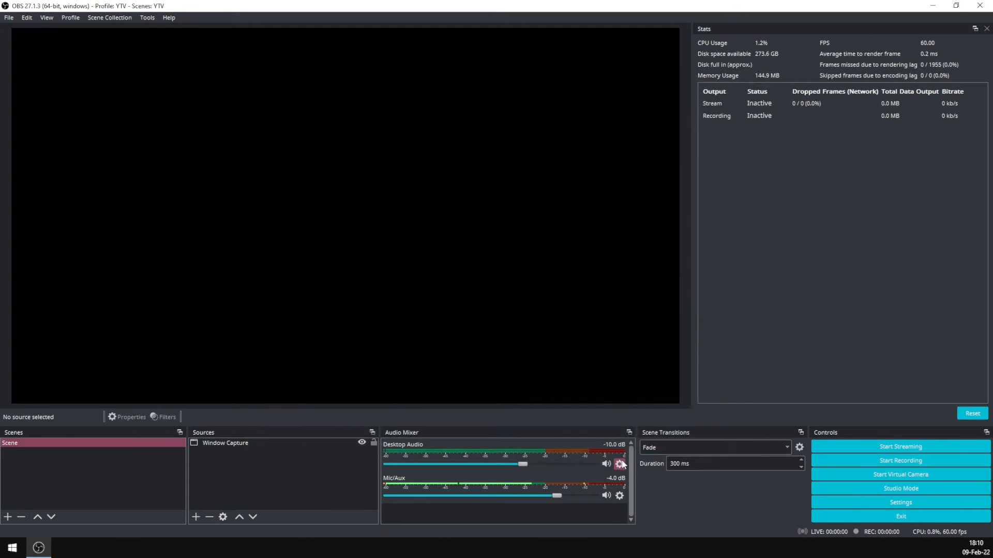
- Open the Advanced Audio Properties to check which tracks Desktop Audio and Mic/Aux are assigned to
click(619, 463)
click(641, 453)
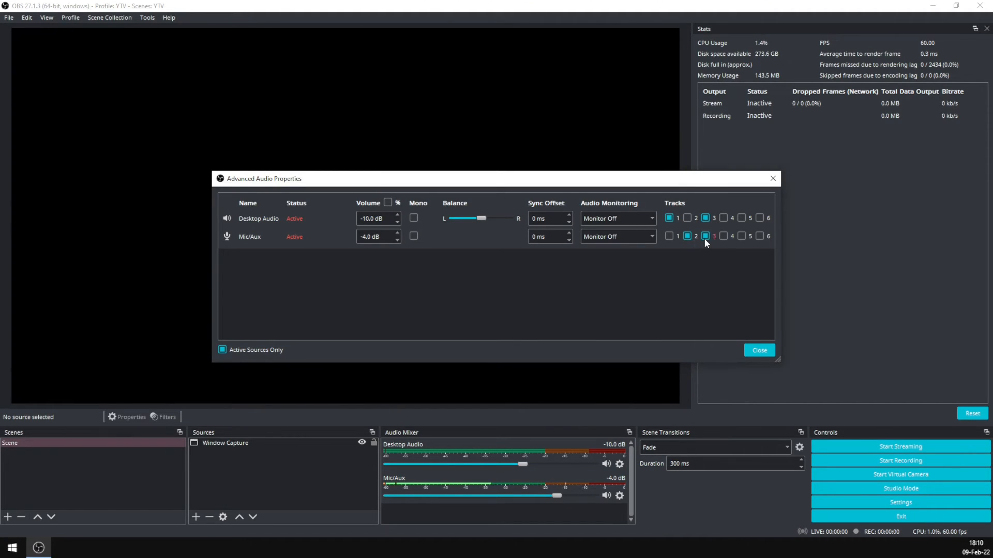
- Close the advanced audio properties and set the recording encoder to x264 in the output settings
click(759, 351)
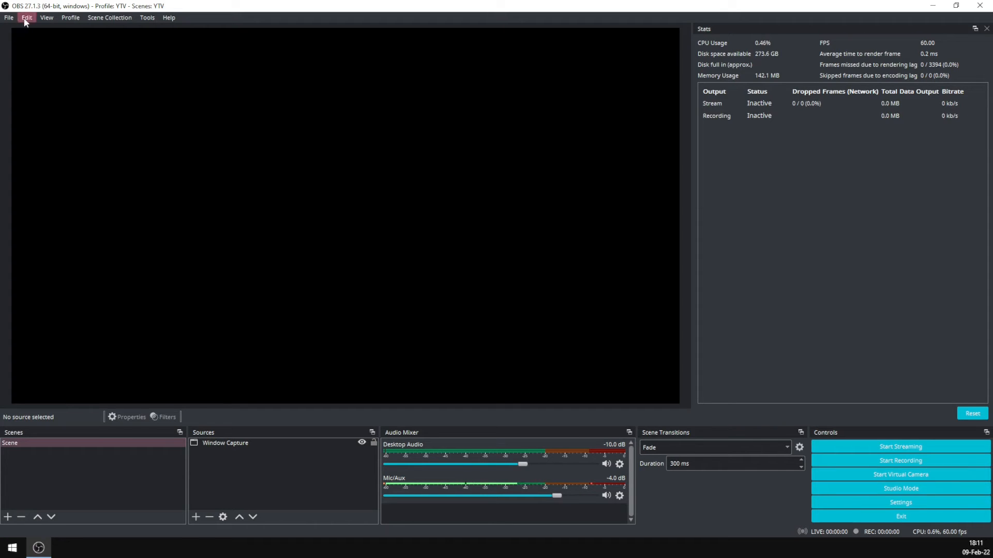
click(9, 18)
click(23, 58)
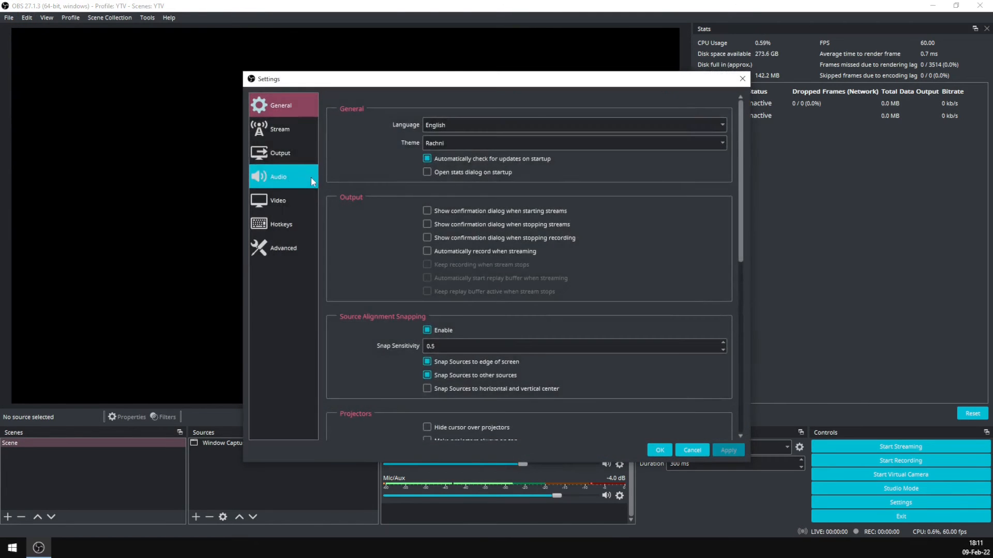
click(280, 153)
click(367, 126)
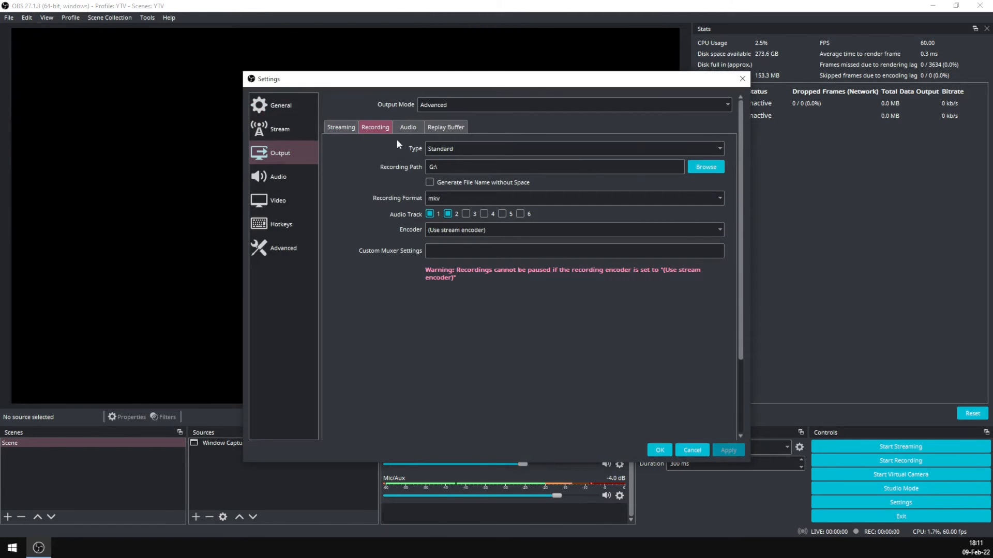
click(457, 232)
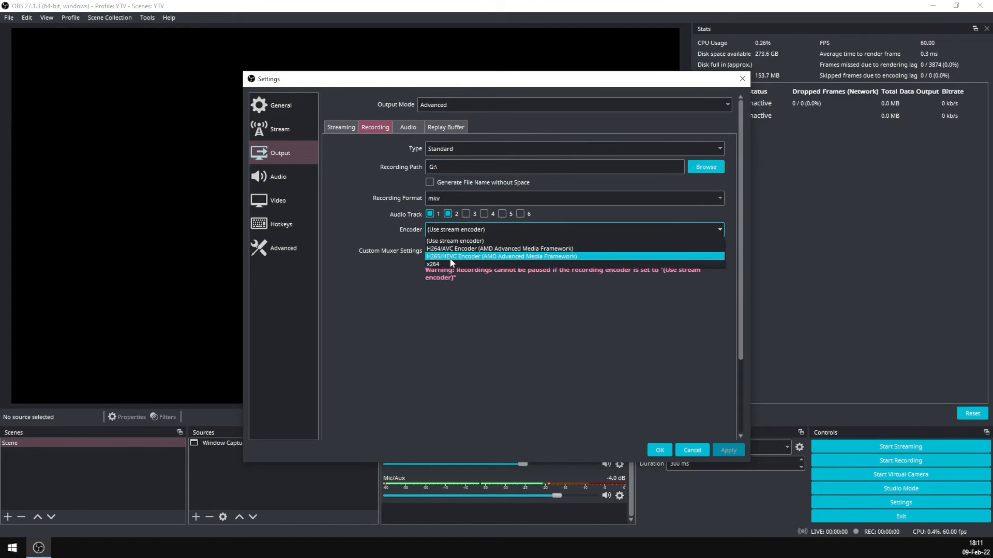
click(453, 264)
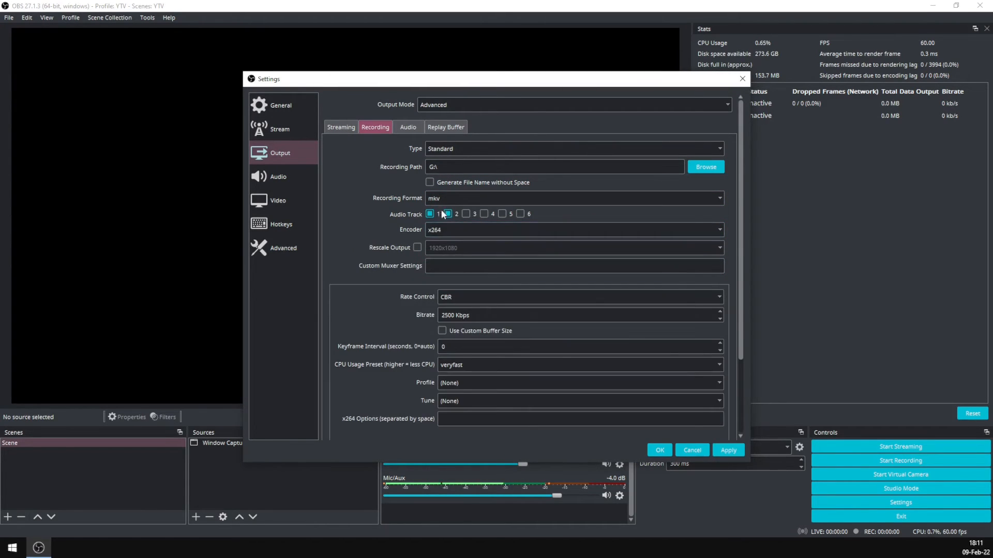
- Compare the CBR and CRF rate controls for the x264 recording encoder and select CRF
click(466, 299)
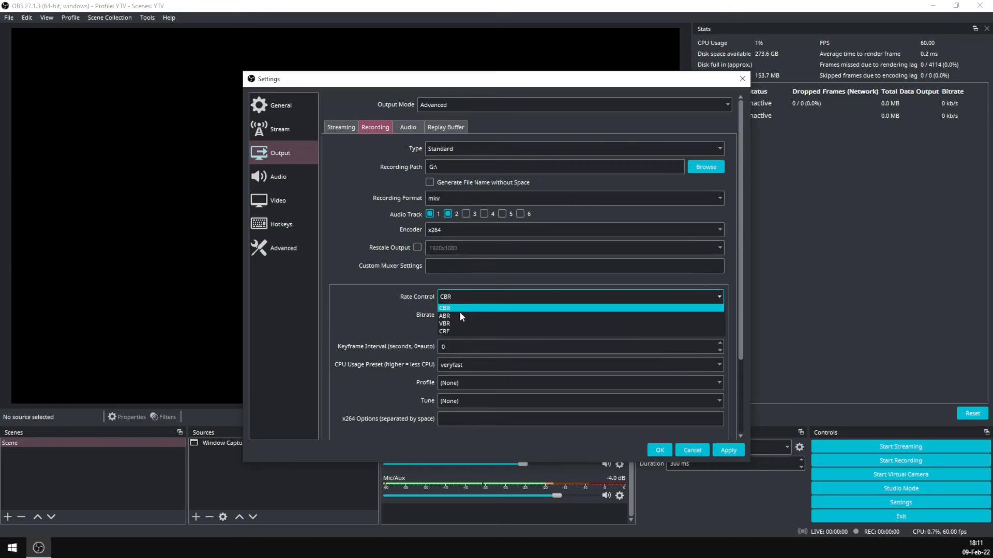
click(456, 334)
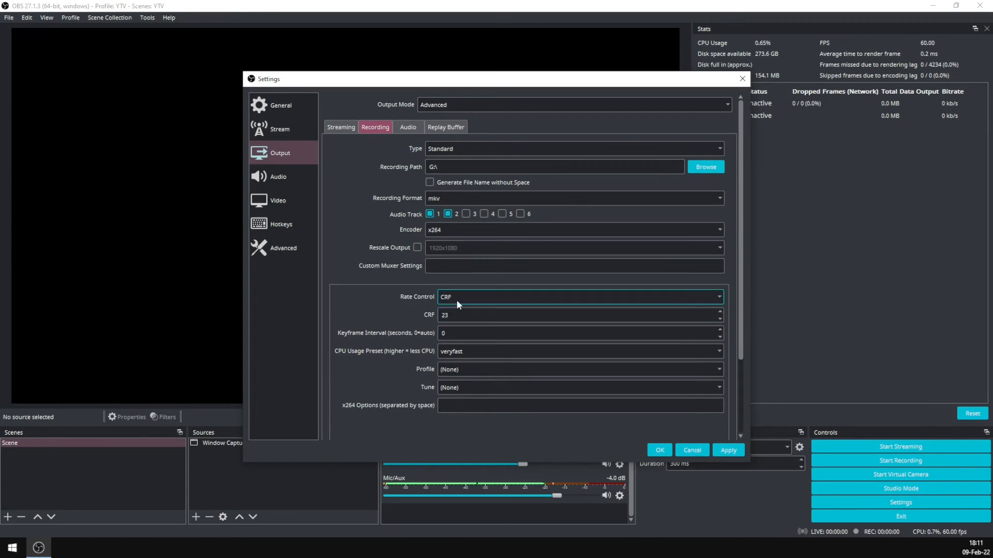
click(457, 298)
click(458, 309)
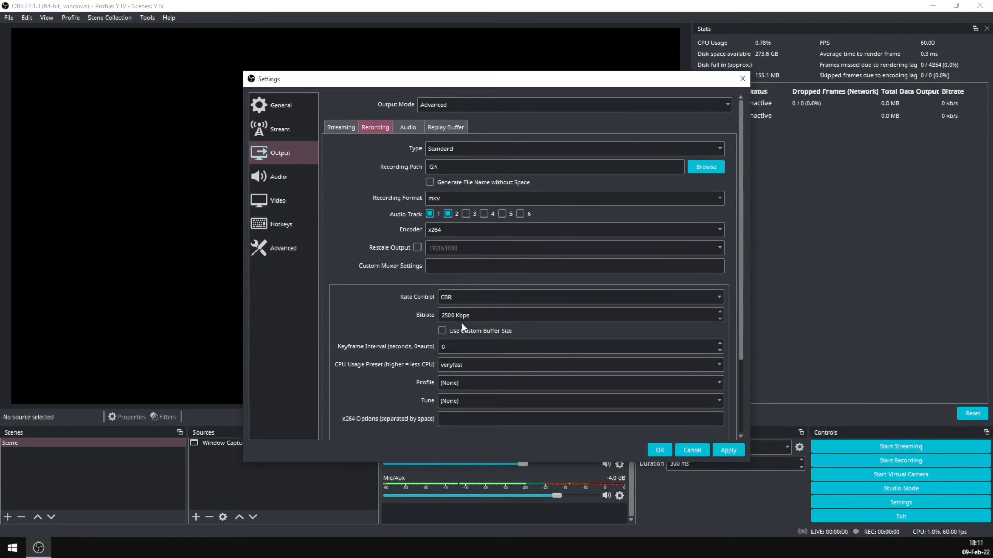
click(453, 298)
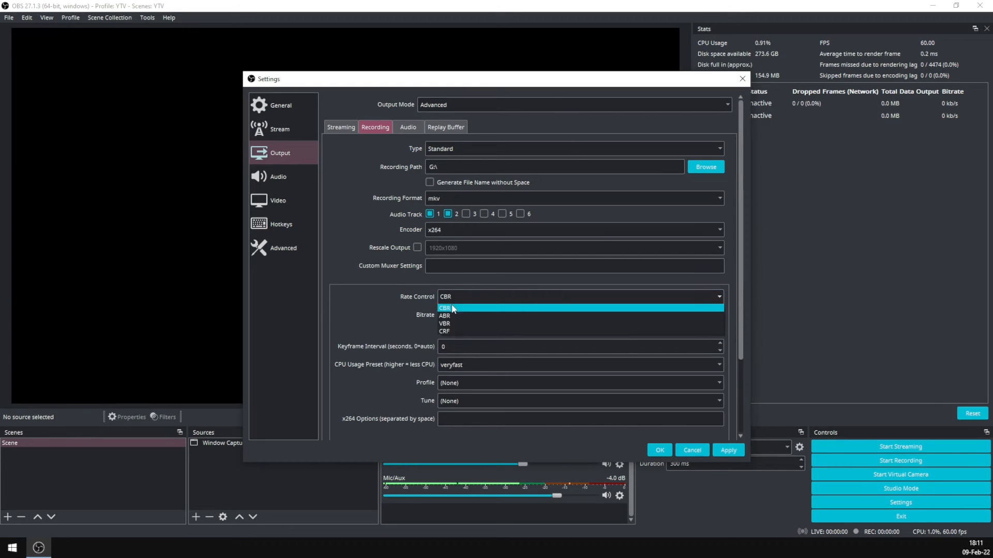
click(443, 330)
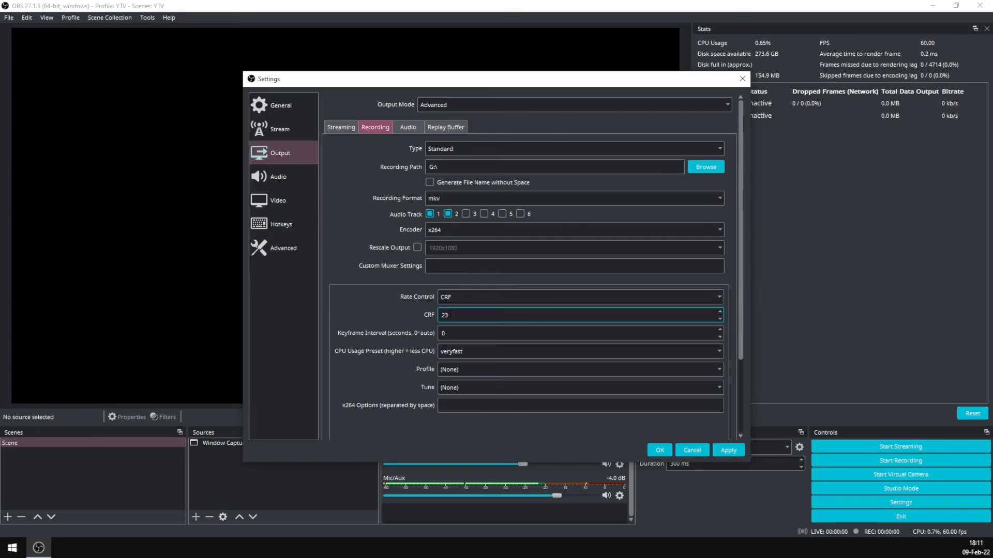
- Set the recording's CRF to 24 and try the medium CPU usage preset before choosing faster
click(450, 315)
key(BackSpace)
text(4)
click(468, 349)
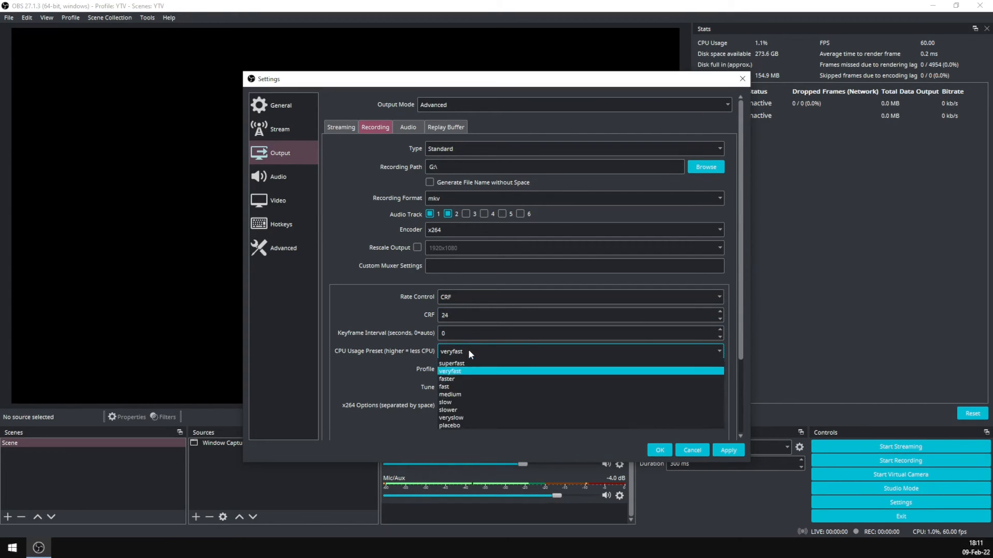
click(457, 401)
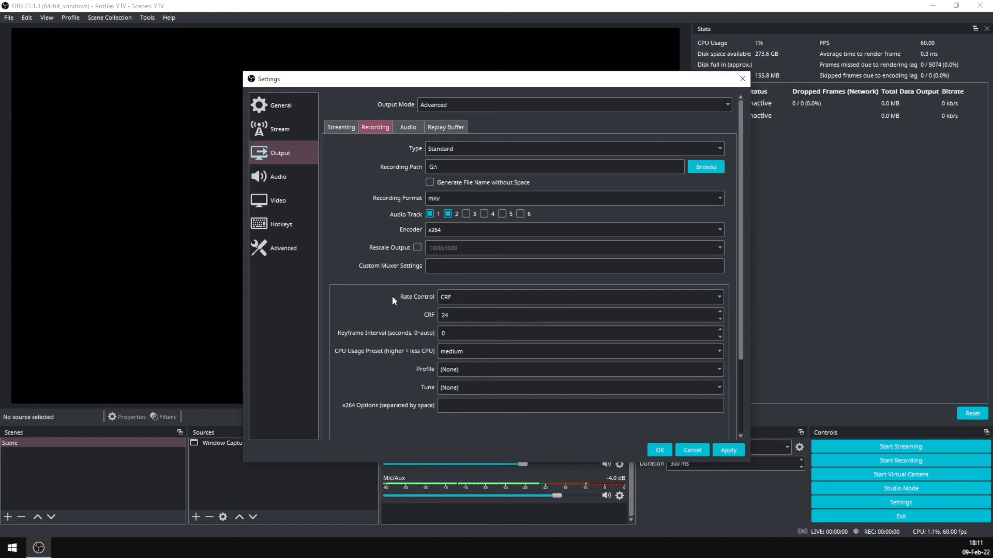
click(465, 355)
click(465, 385)
- Check the available recording encoders, try a CRF of 28, and set it back to 24
click(464, 228)
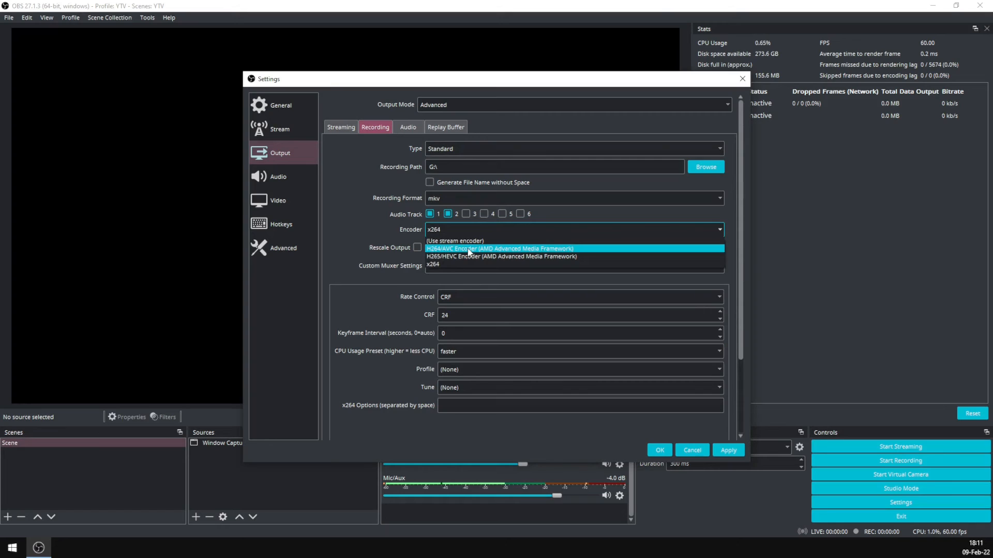
click(478, 313)
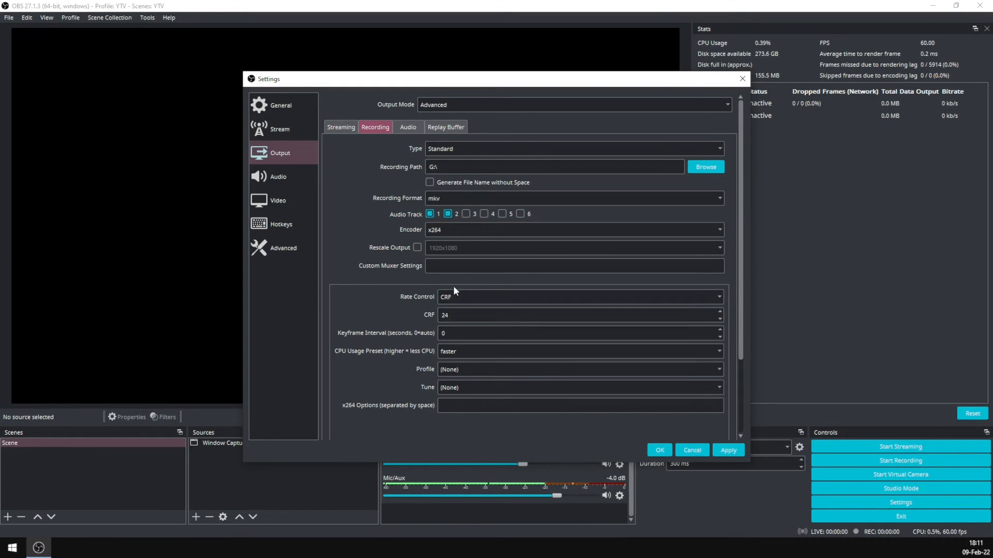
click(456, 314)
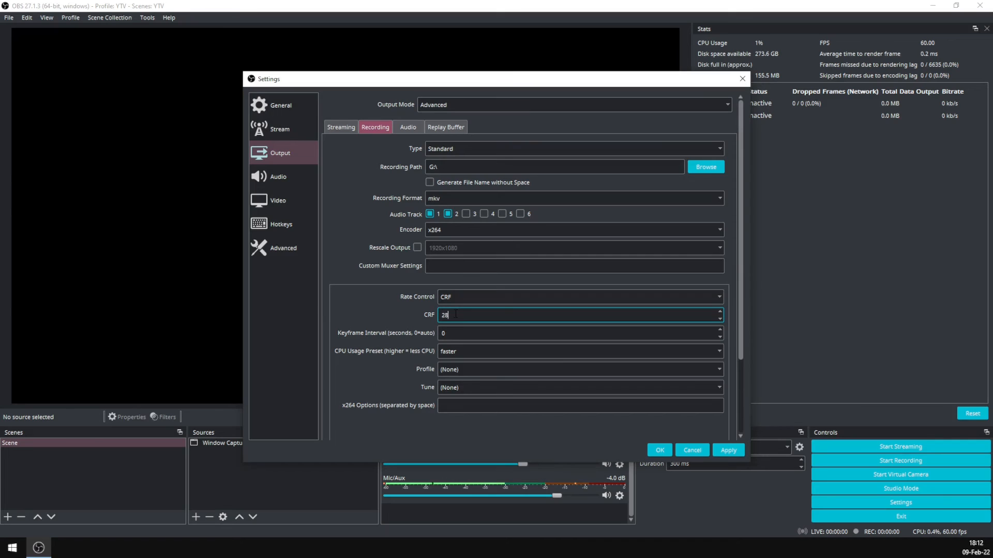
key(BackSpace)
text(24)
click(502, 285)
- Look through the available CPU usage presets and recording formats without changing them
click(481, 352)
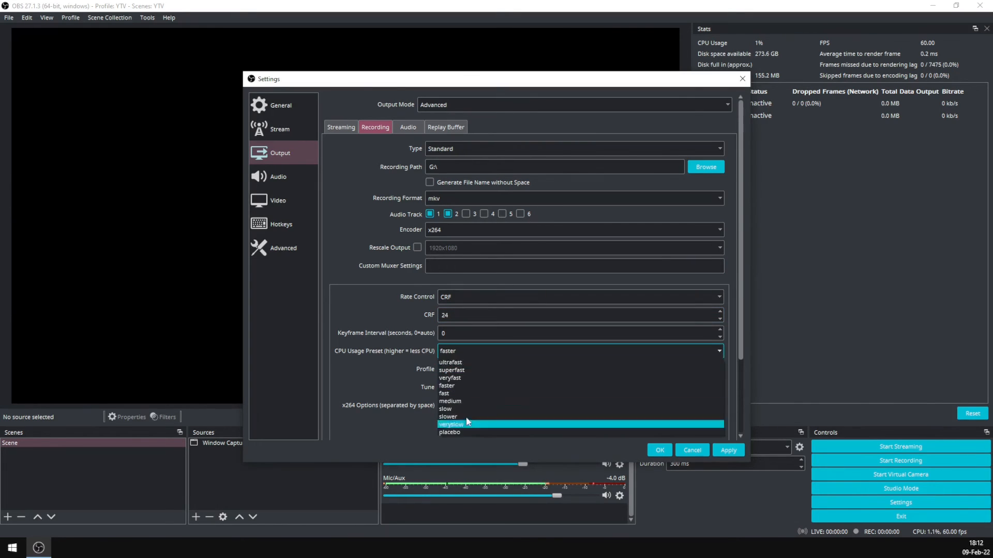
click(380, 311)
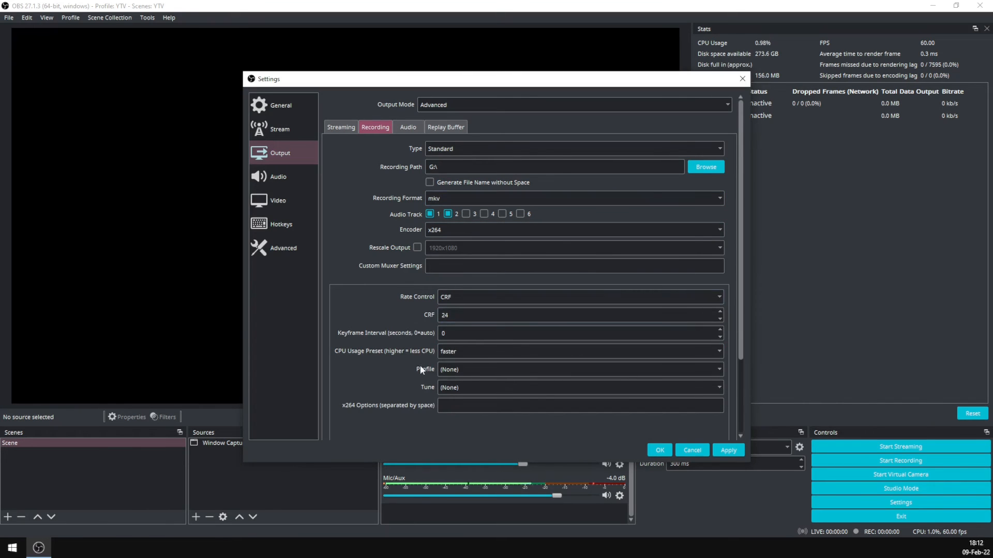
click(450, 200)
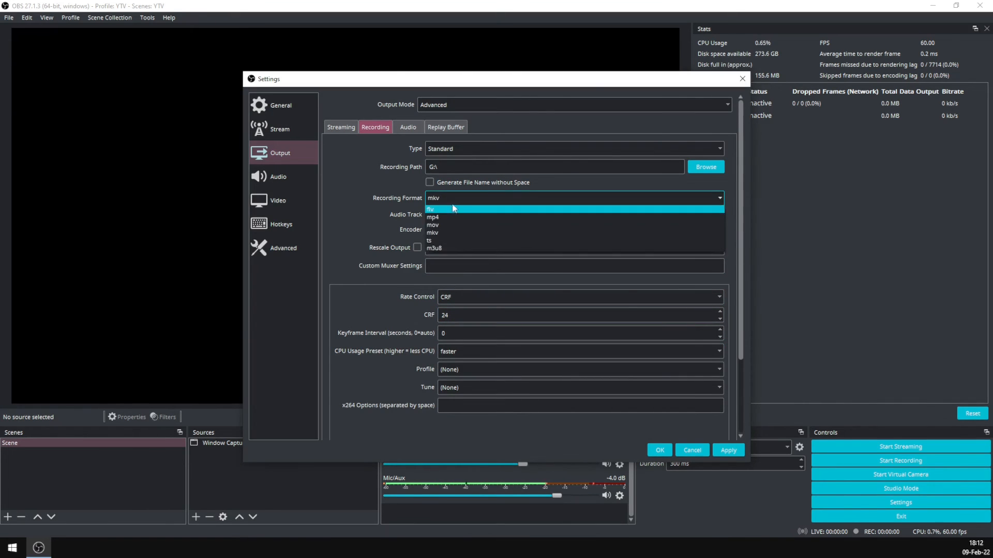
click(448, 195)
- Switch the recording encoder to H264/AVC Encoder (AMD Advanced Media Framework) and keep the Balanced quality preset
click(446, 228)
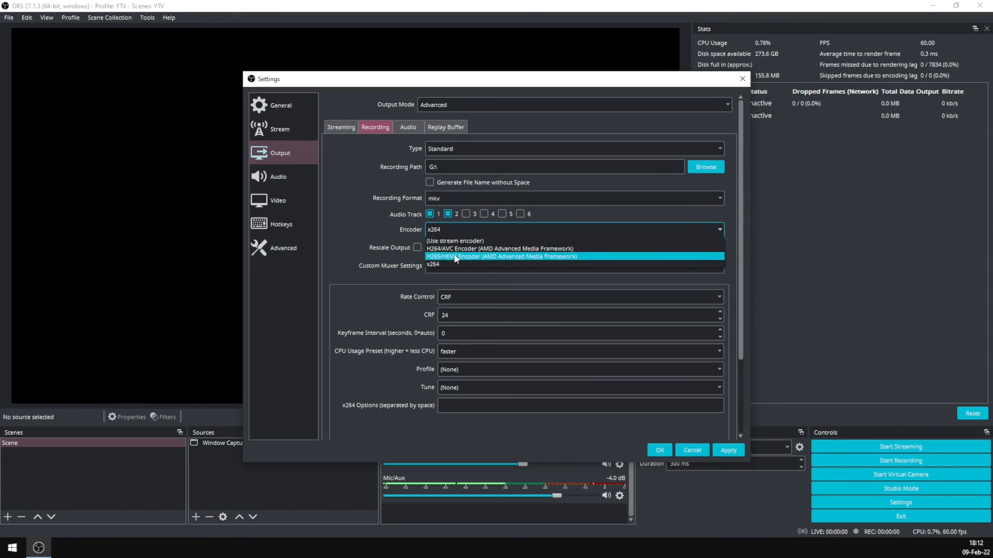
click(503, 247)
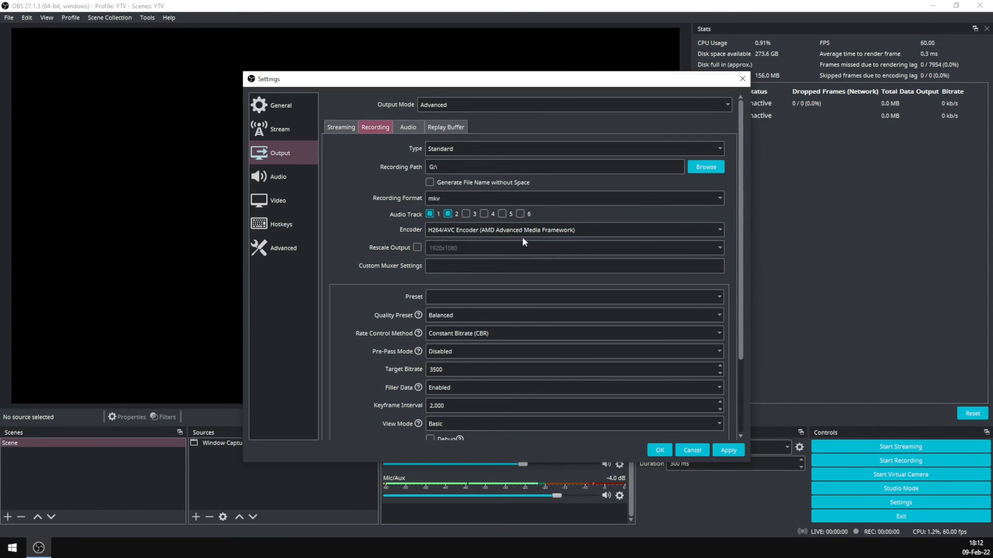
scroll(522, 237, down, 1)
click(455, 284)
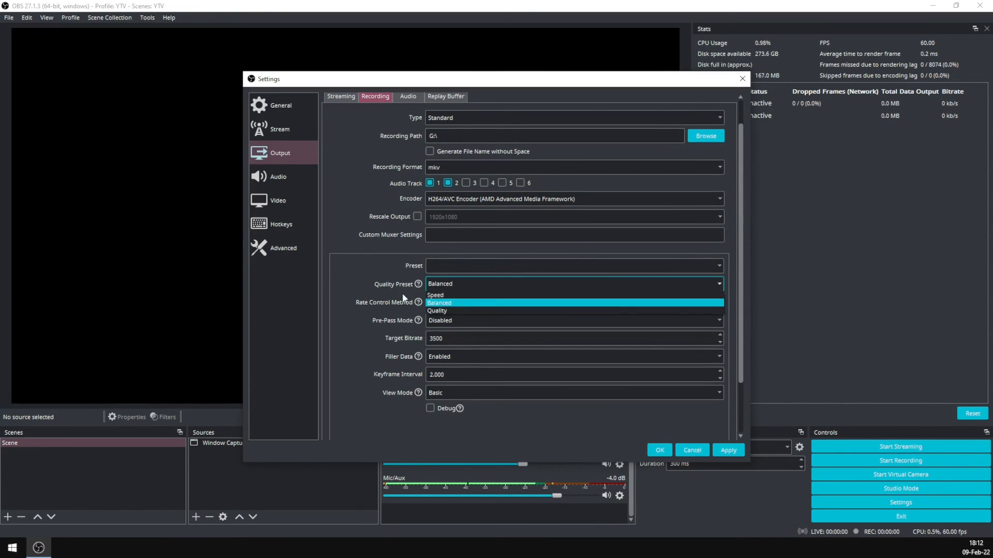
click(437, 303)
- Set the recording's rate control method to Constant QP (CQP) with the I-Frame QP and P-Frame QP both at 24
click(456, 302)
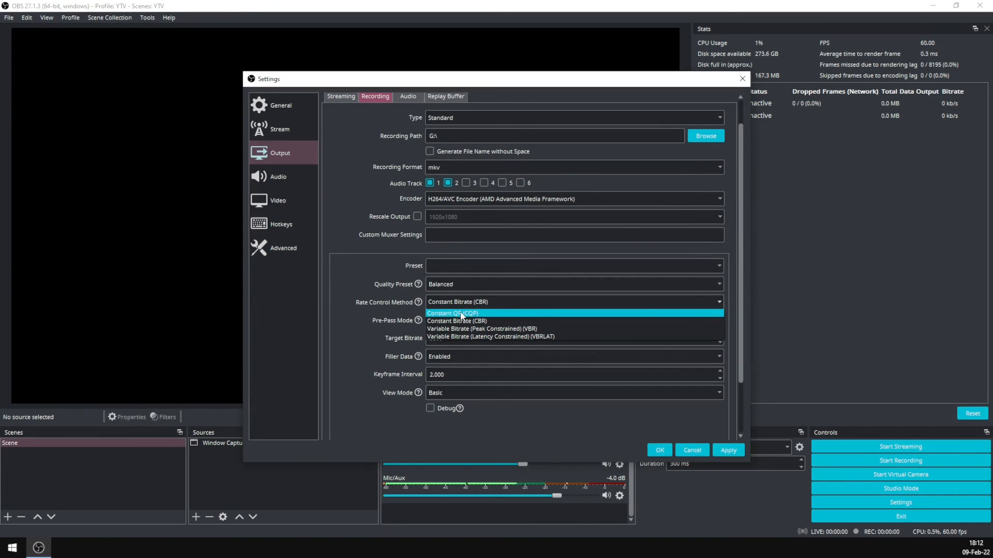
click(461, 314)
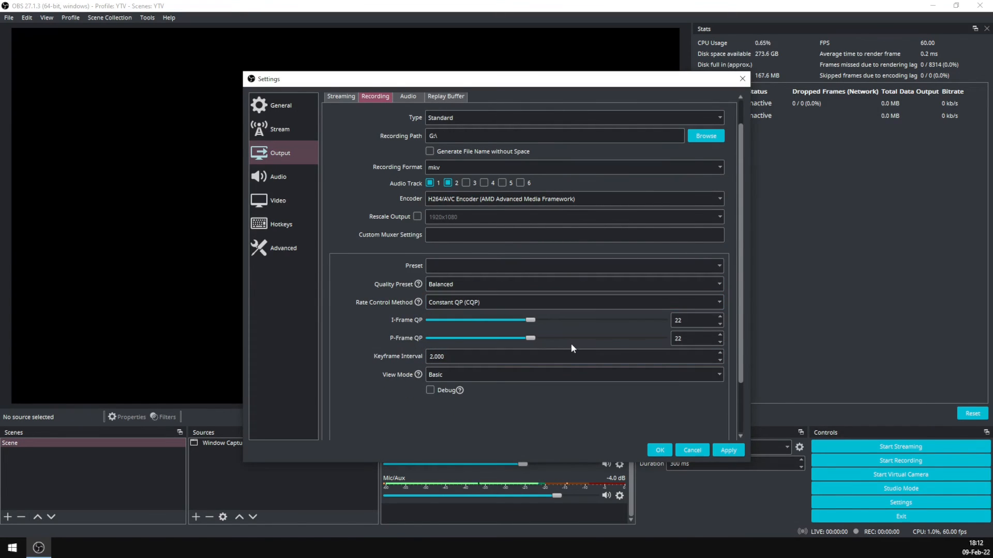
click(540, 339)
drag(534, 320, 539, 321)
- Look over the stream, hotkey and audio settings, and return to the recording output settings
click(279, 129)
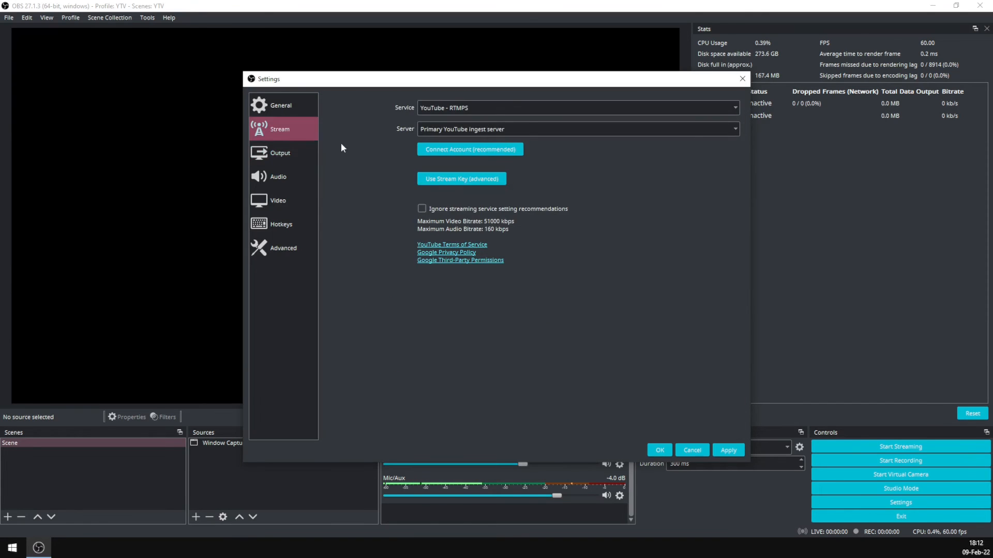
click(279, 177)
click(295, 218)
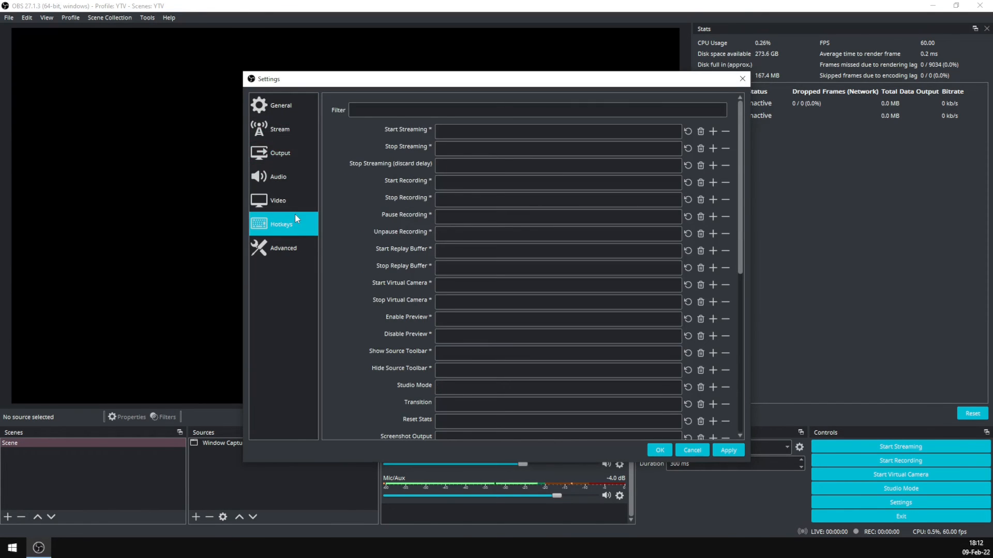
scroll(482, 262, down, 5)
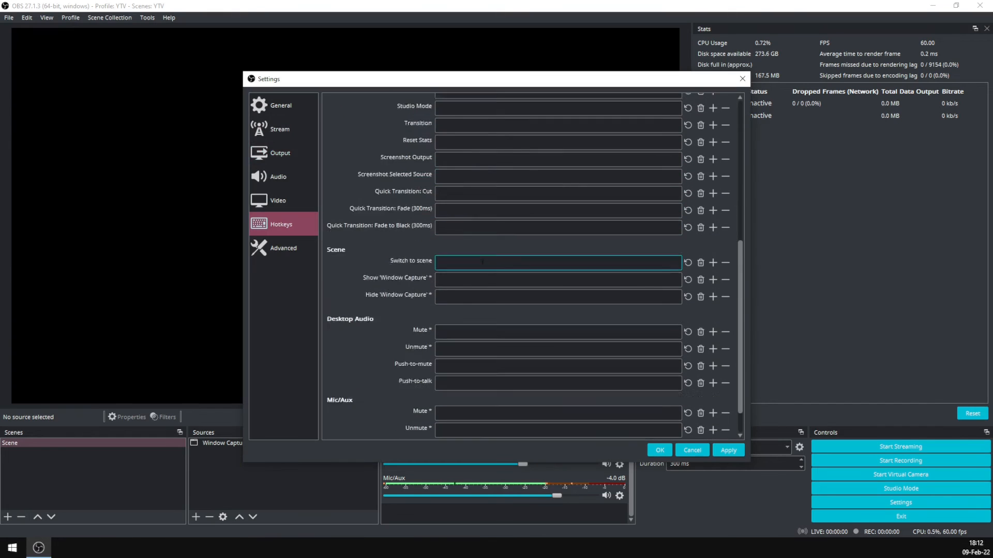
scroll(482, 262, down, 1)
click(305, 177)
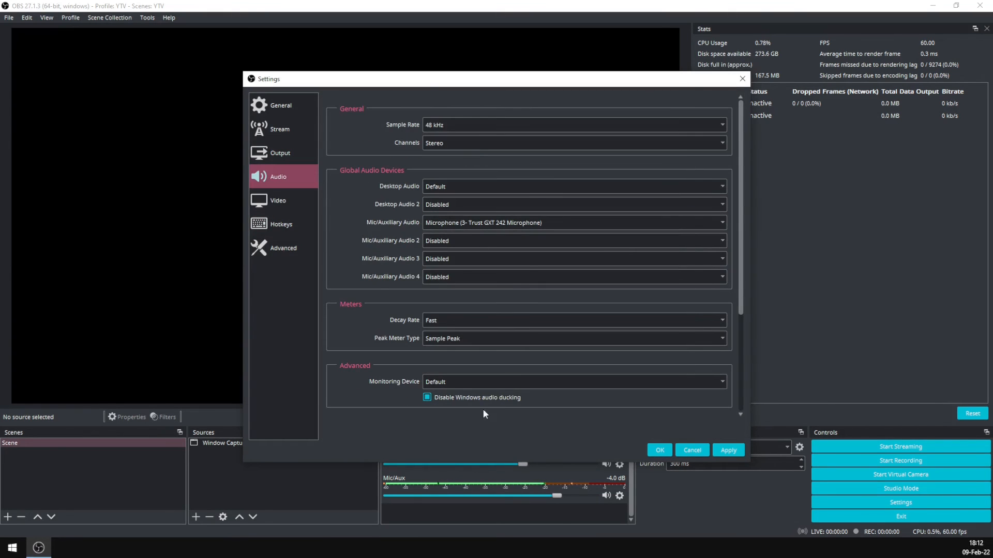
click(280, 154)
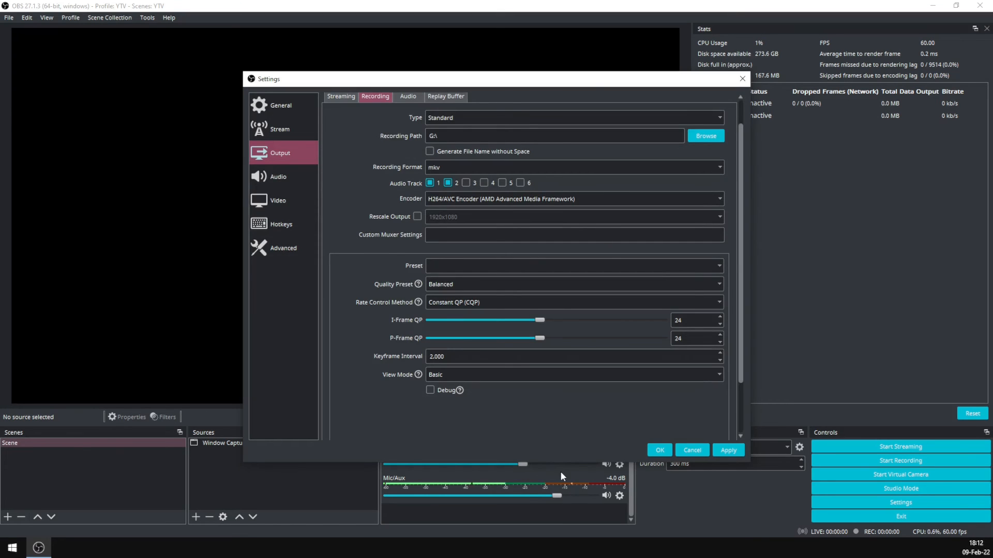
- Change the recording encoder to x264 and set the recording format back to mkv after switching it to flv
scroll(462, 167, up, 3)
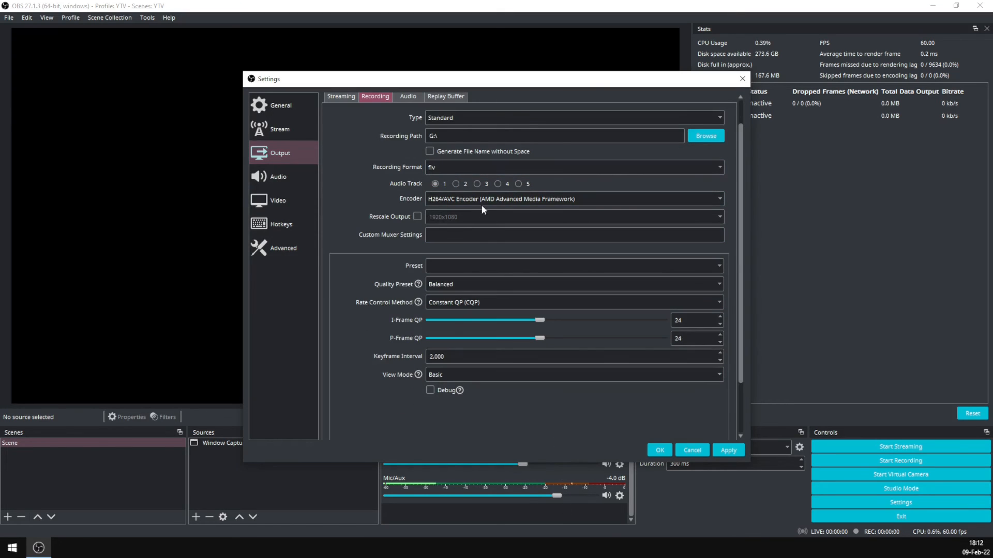
scroll(481, 200, up, 2)
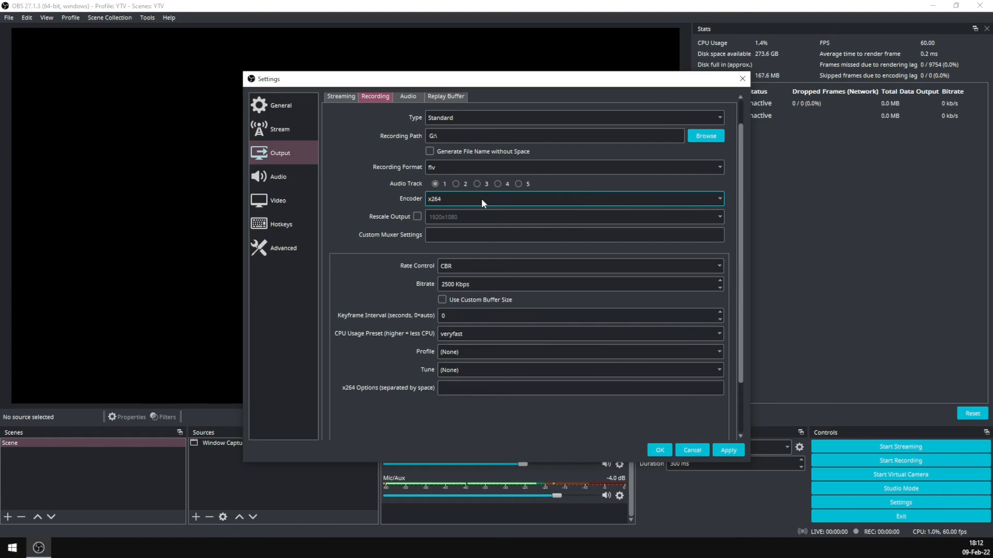
scroll(411, 175, up, 1)
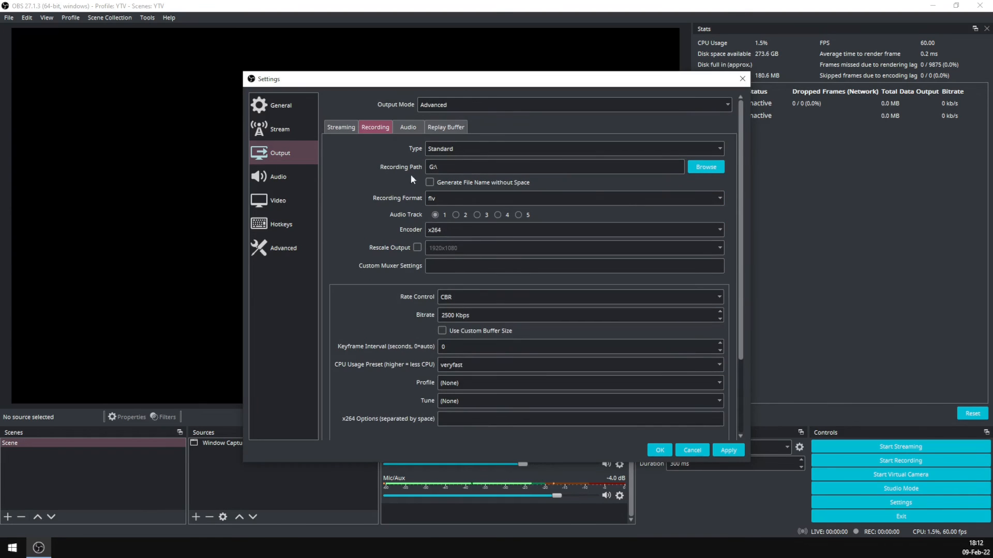
scroll(436, 199, down, 3)
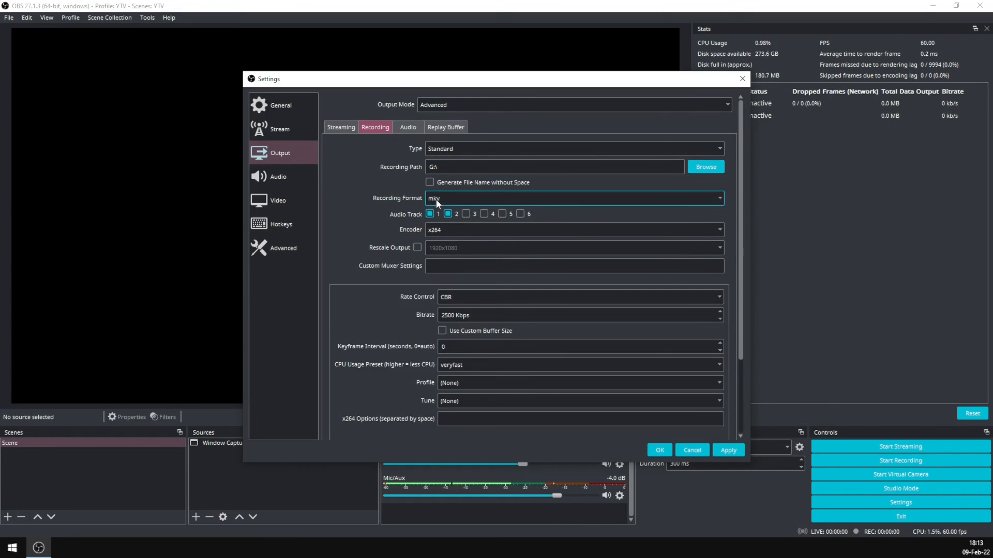
- Review the streaming and recording outputs, check the frame rate and downscale filter in the video settings, and save the settings
click(342, 127)
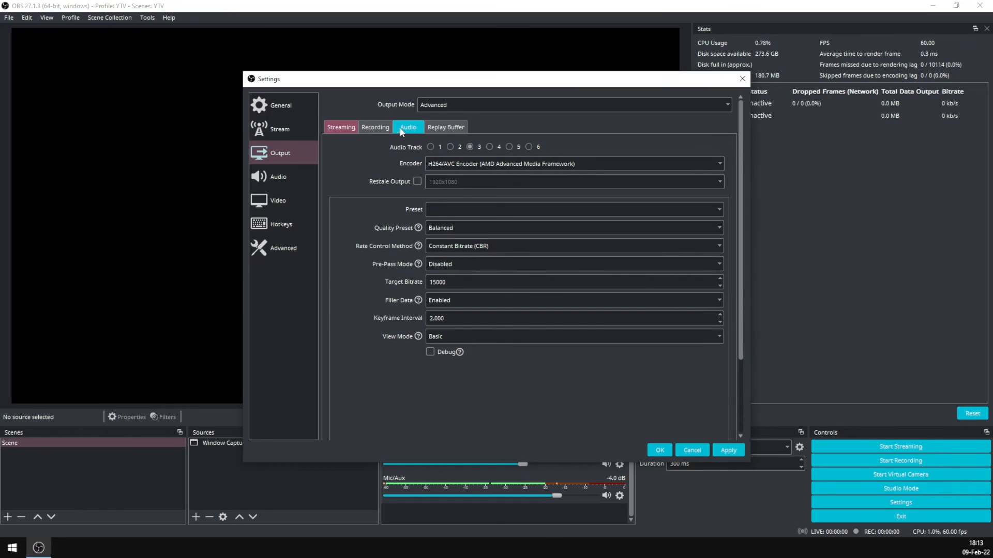
click(374, 127)
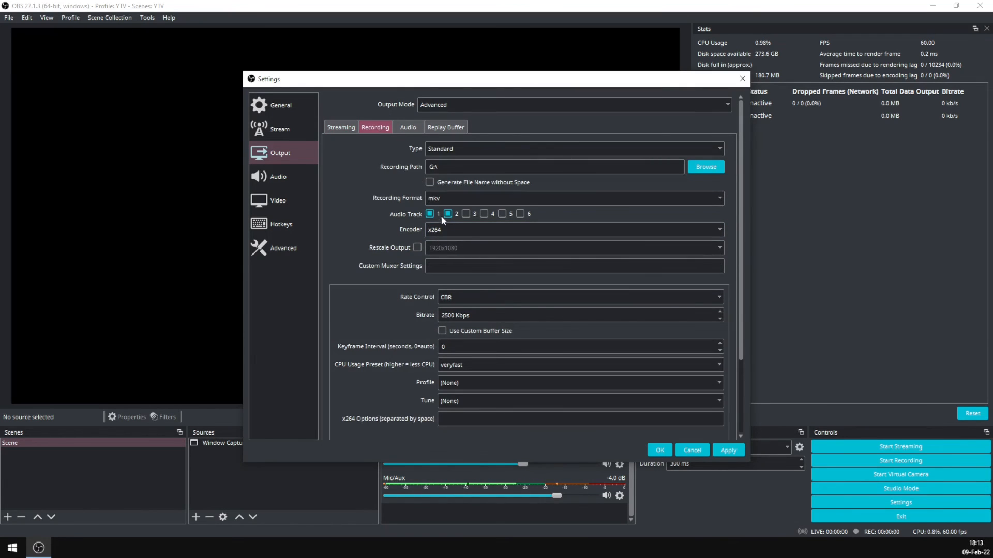
click(285, 200)
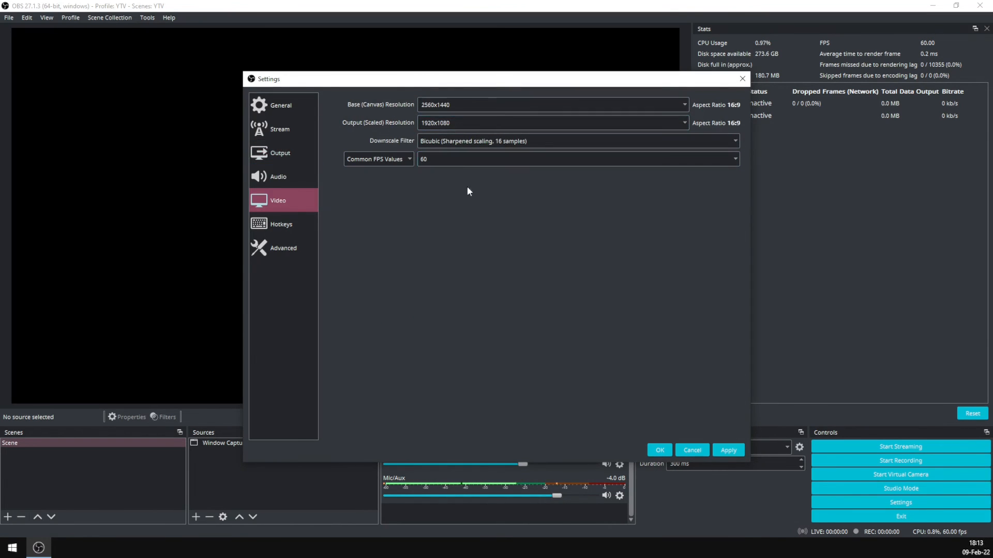
click(467, 161)
click(383, 125)
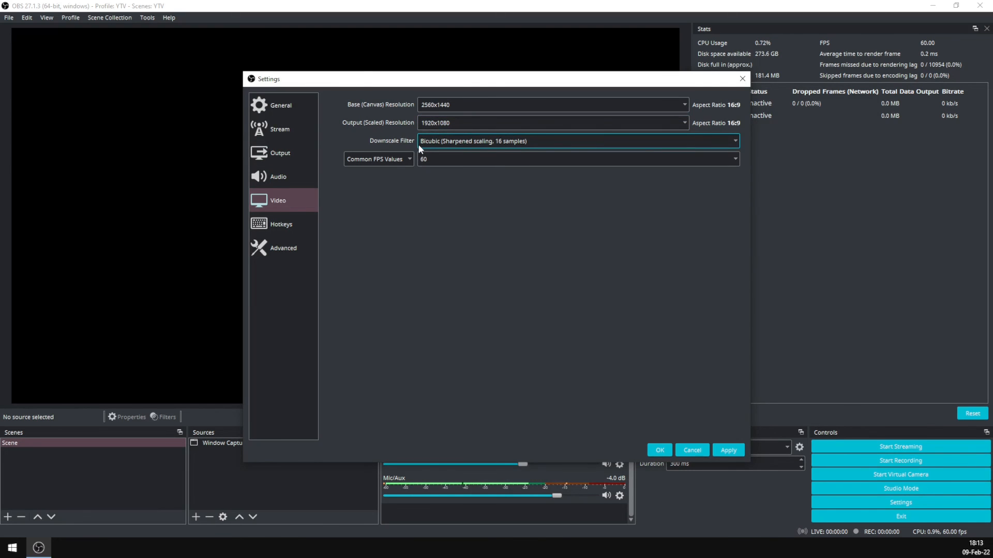
click(447, 143)
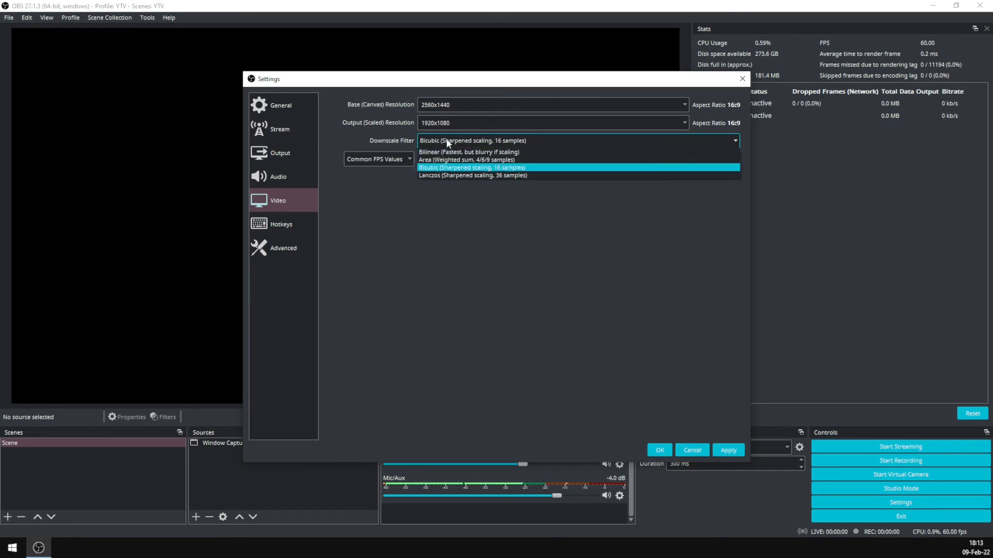
click(449, 196)
click(657, 448)
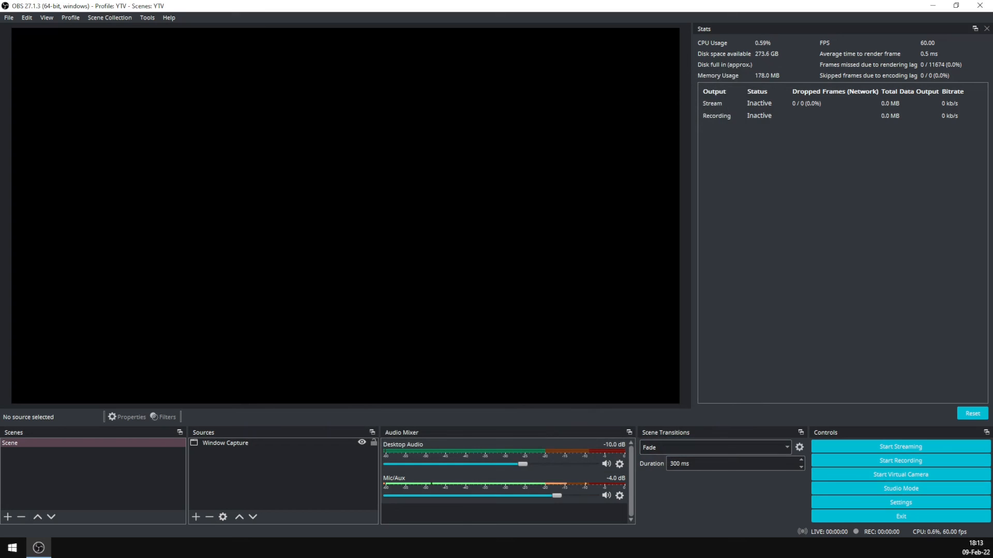
- Disable the scene preview
right_click(102, 354)
click(130, 357)
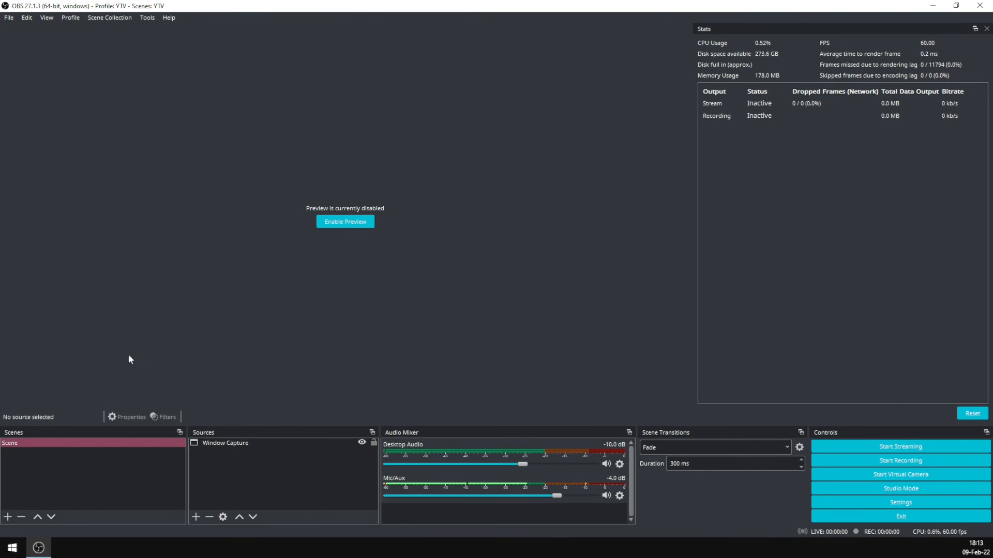